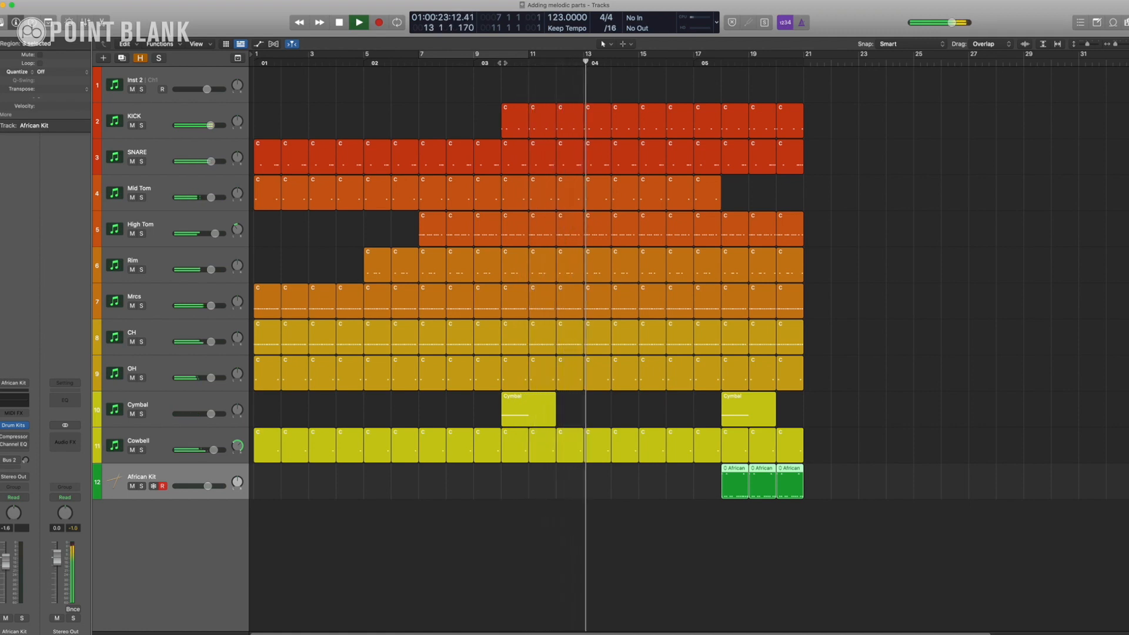
Stop playback and create a new software instrument track using the Roland Cloud JUNO-106 in stereo
key(space)
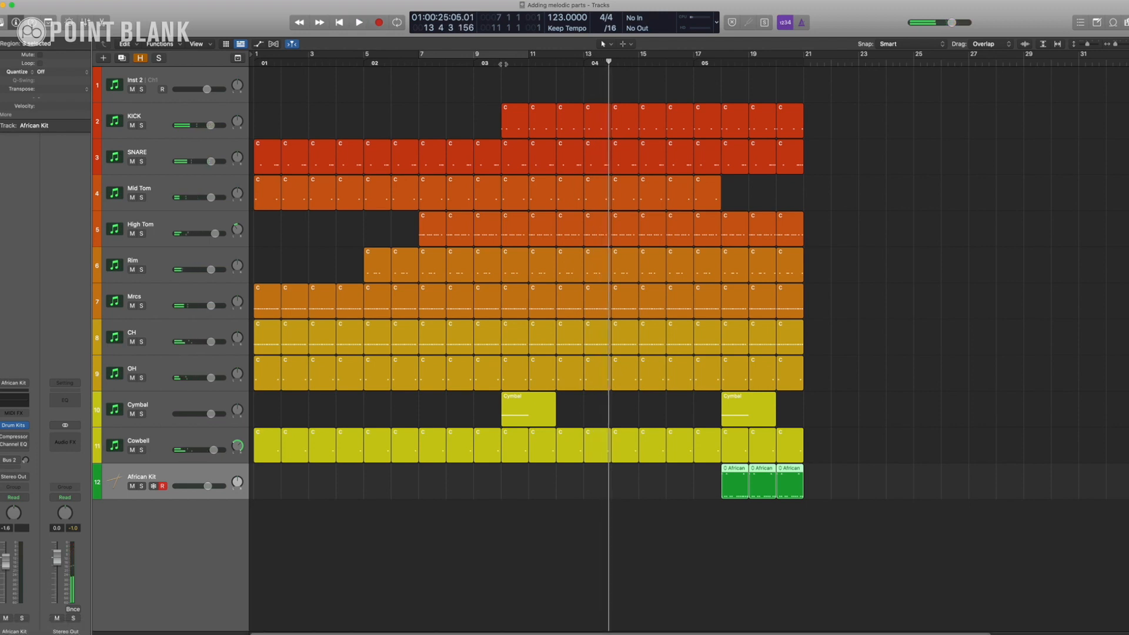
click(103, 58)
click(459, 98)
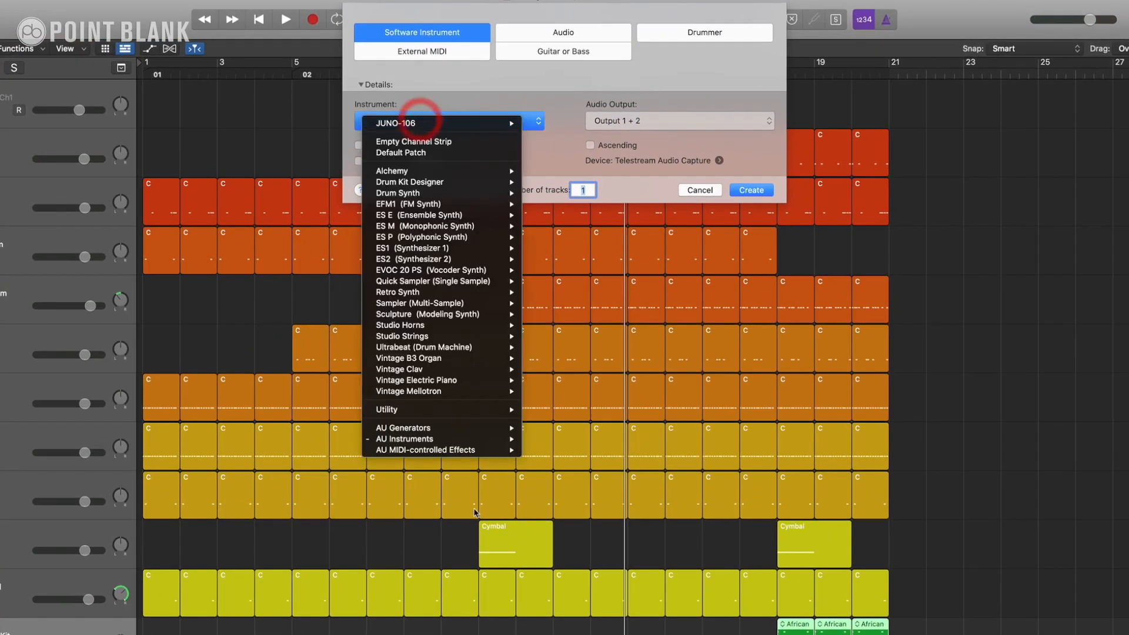
mouse_move(469, 440)
mouse_move(574, 461)
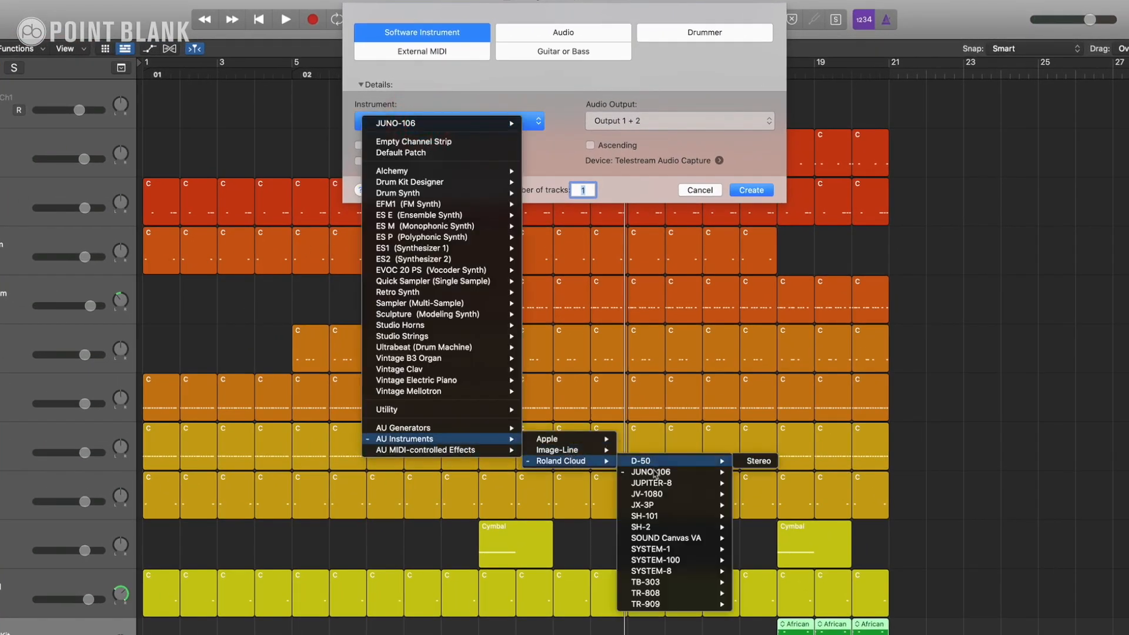
click(751, 471)
click(754, 192)
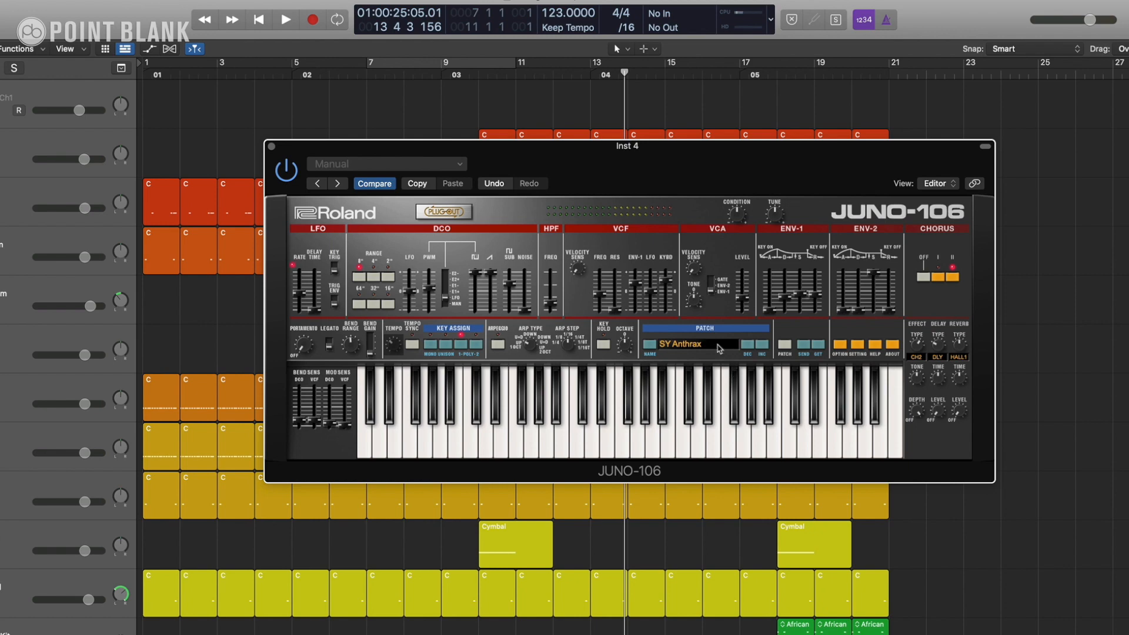
Load the A-3: KY Poly Chorus preset in the JUNO-106 and lower the new track's volume to -6.6 dB
click(718, 349)
mouse_move(708, 359)
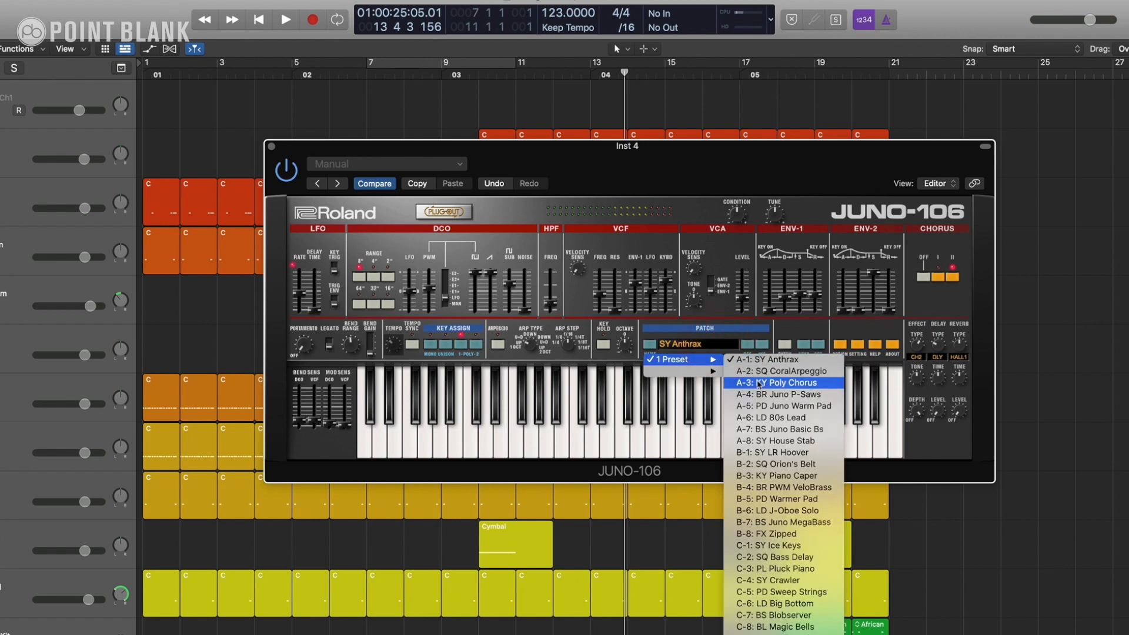
click(800, 383)
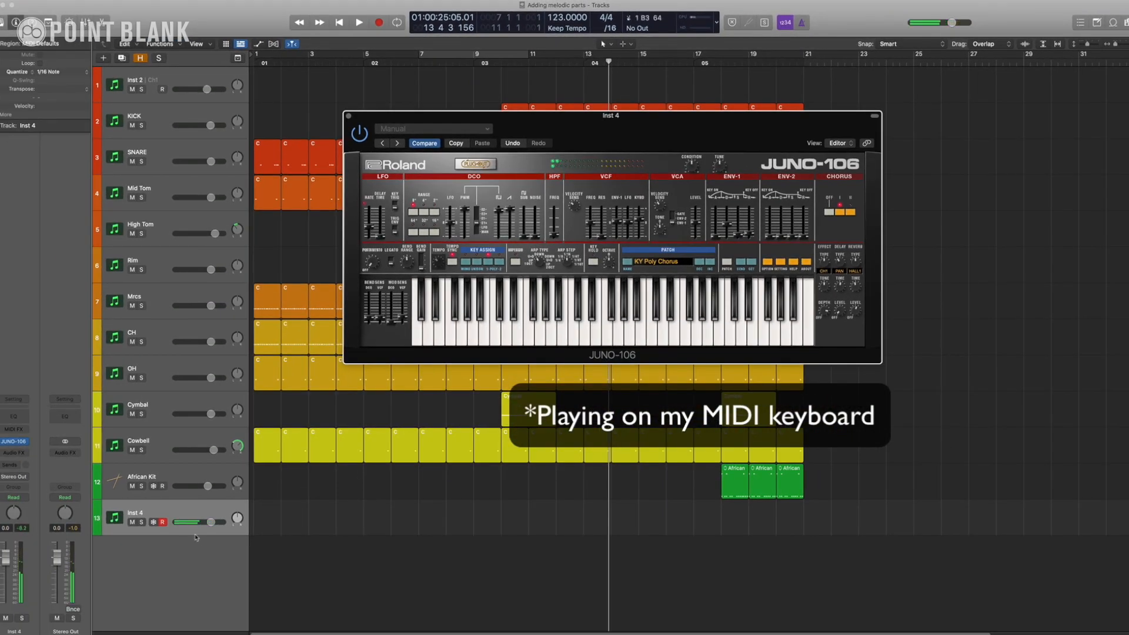
drag(213, 522, 199, 522)
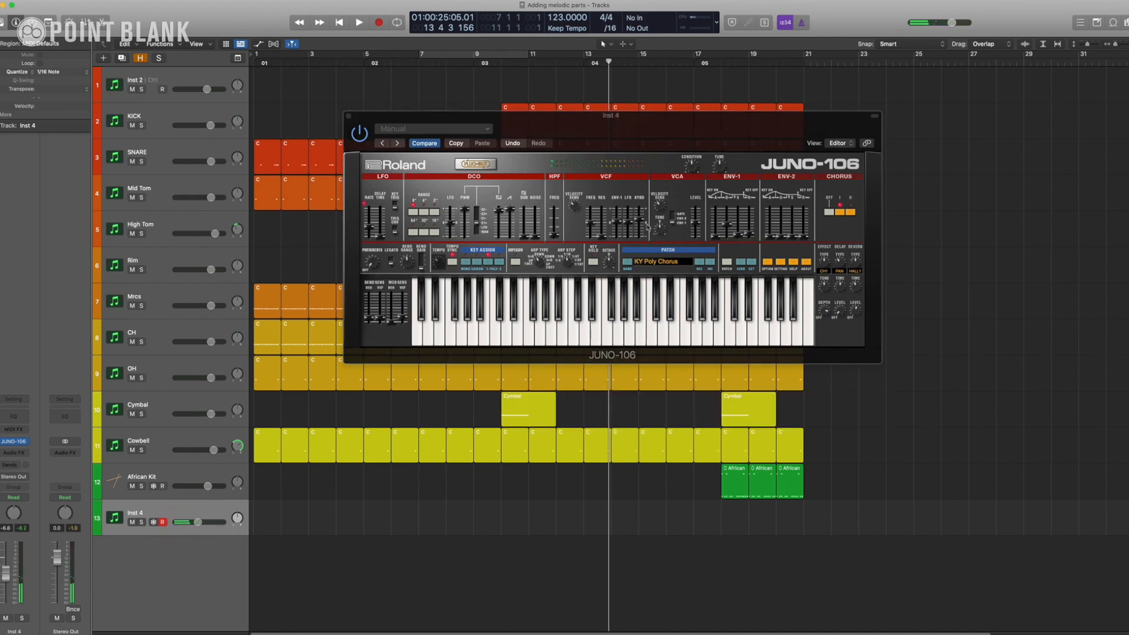
drag(631, 149, 618, 158)
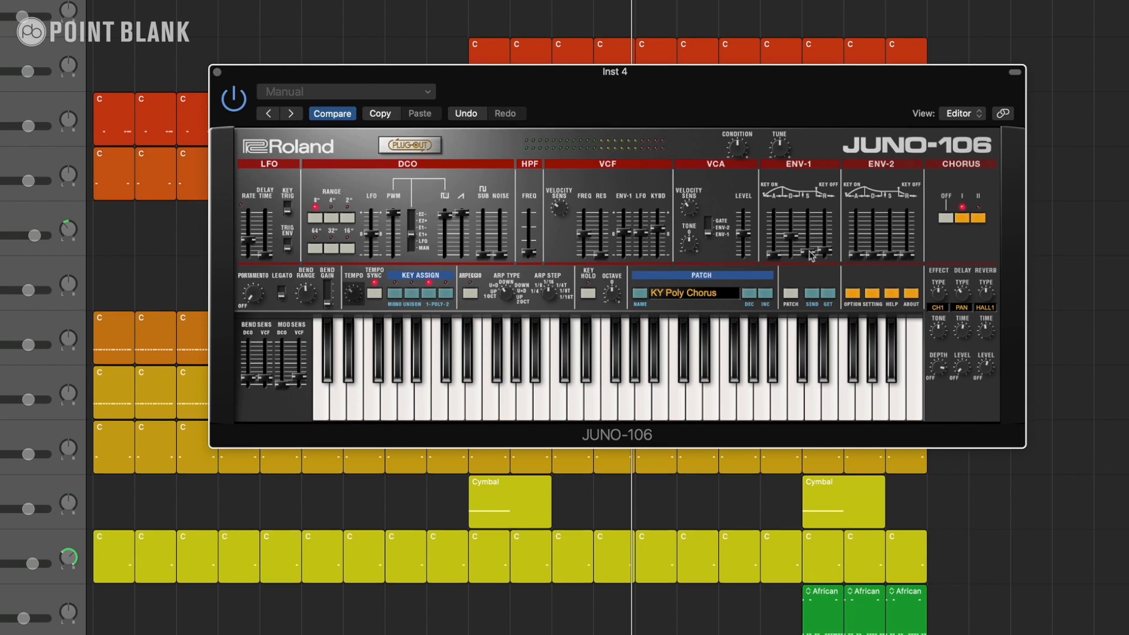
Shape the patch with a 16' DCO range, more ENV-1 sustain, a slightly lower VCF frequency and some added noise
mouse_move(811, 253)
mouse_down()
mouse_move(813, 221)
mouse_move(826, 245)
mouse_up()
drag(586, 238, 601, 266)
drag(586, 238, 586, 242)
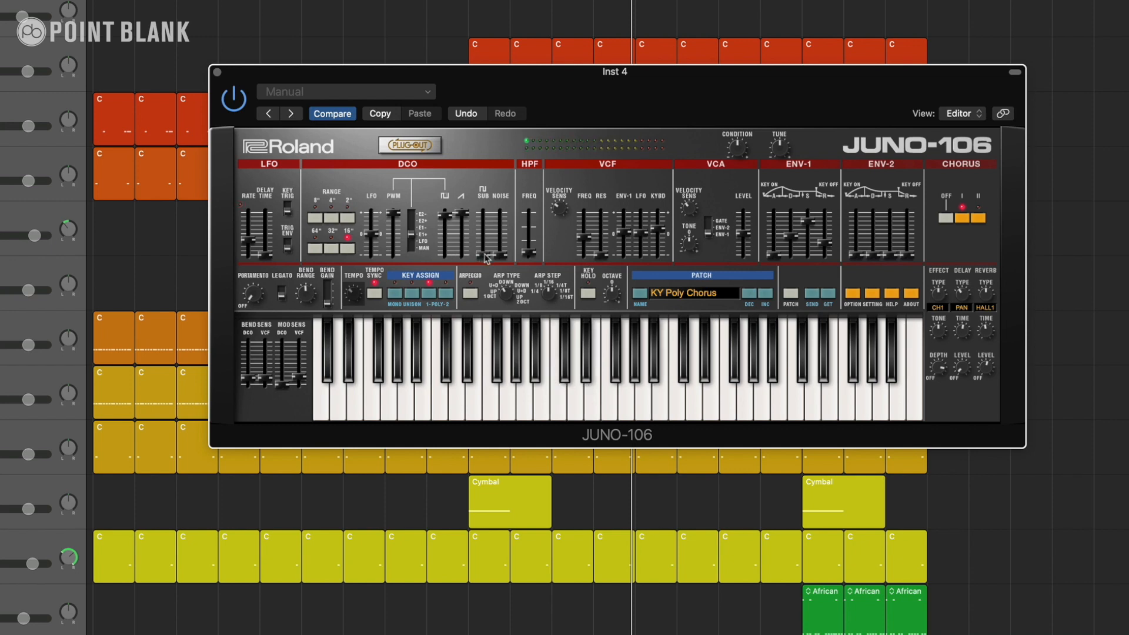
mouse_move(486, 257)
mouse_down()
mouse_move(488, 226)
mouse_move(502, 257)
mouse_move(501, 231)
mouse_move(500, 242)
mouse_up()
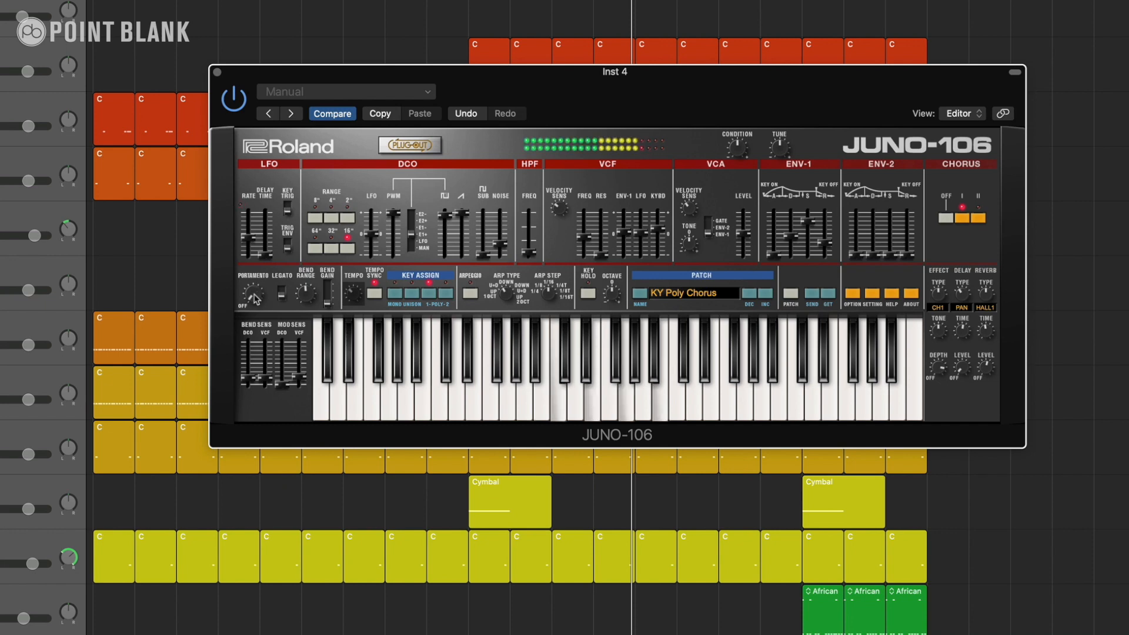
Try out portamento, legato and the arpeggiator on the patch, switching legato and the arpeggiator back off
drag(254, 291, 253, 279)
click(281, 292)
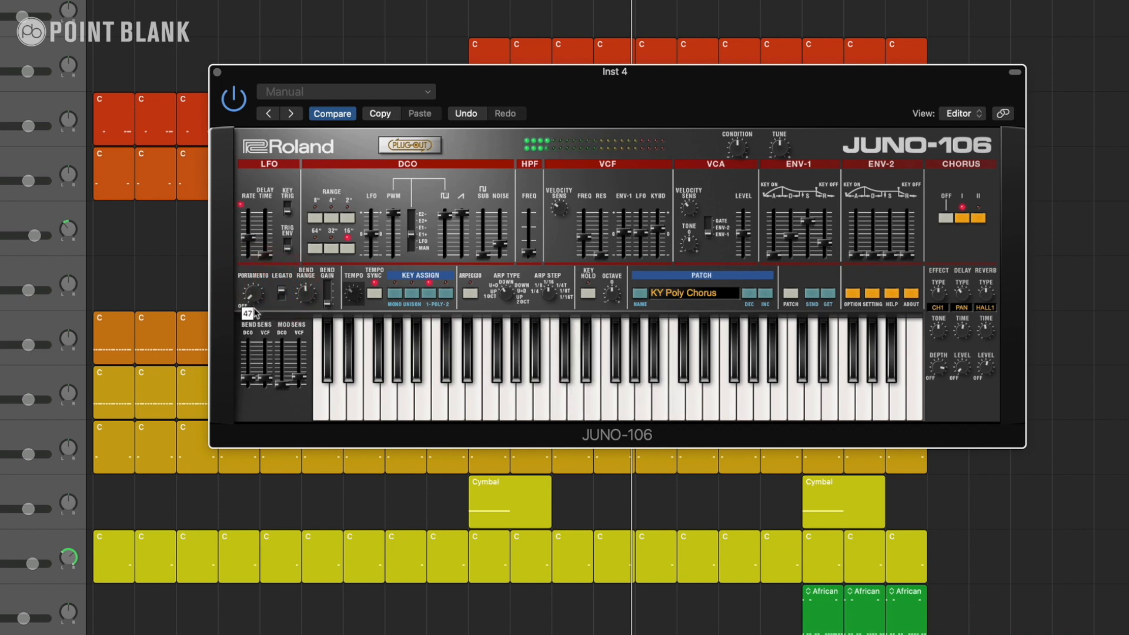
click(281, 292)
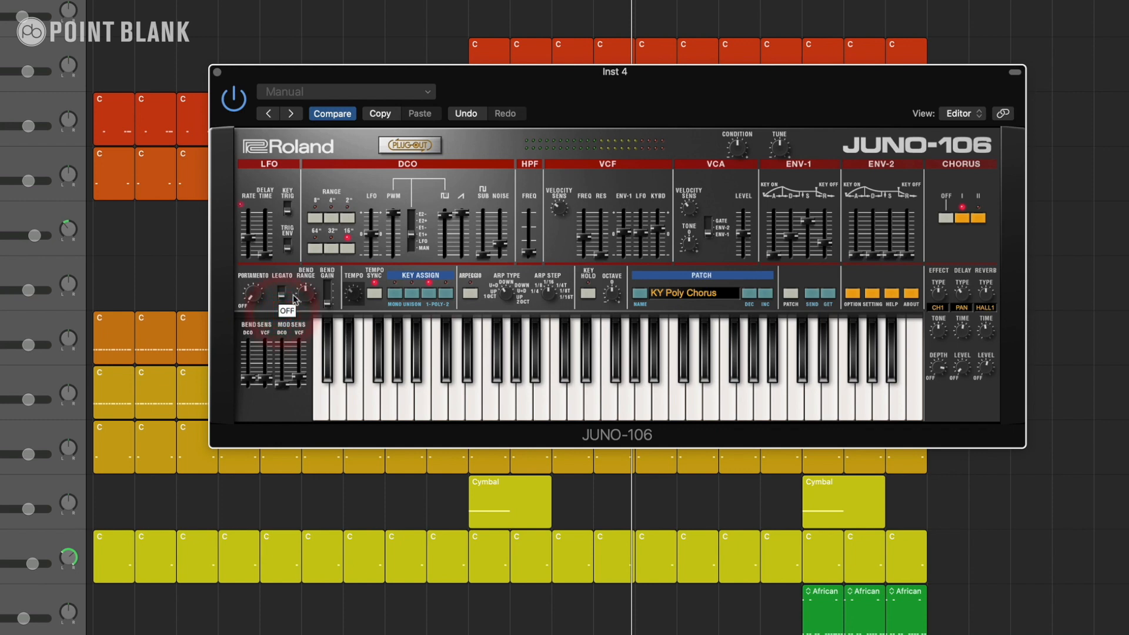
click(471, 294)
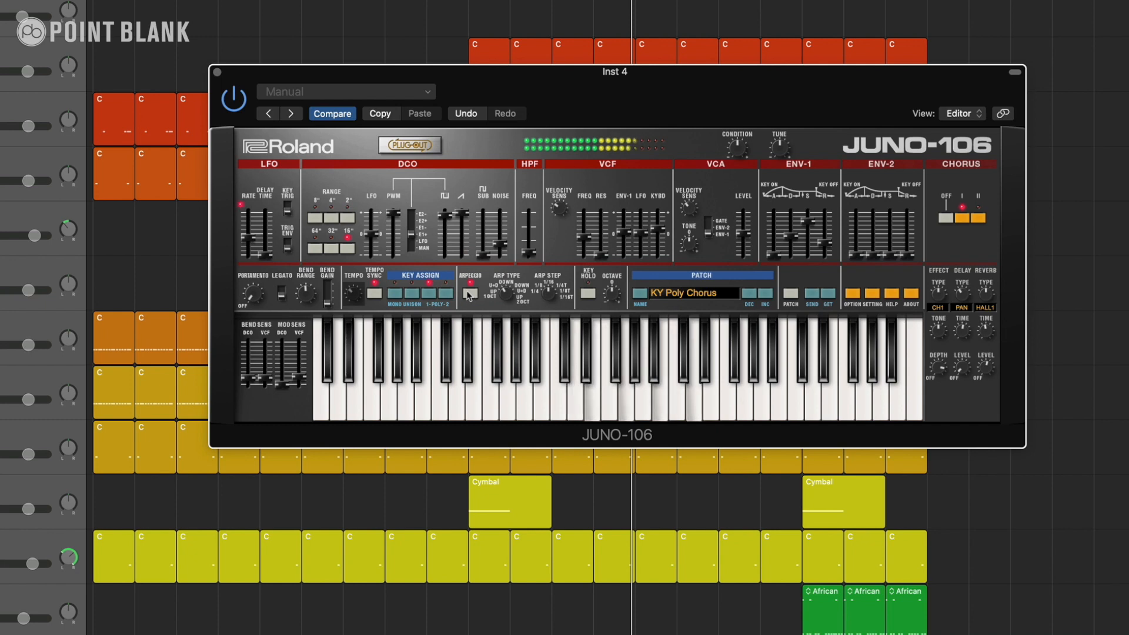
click(470, 294)
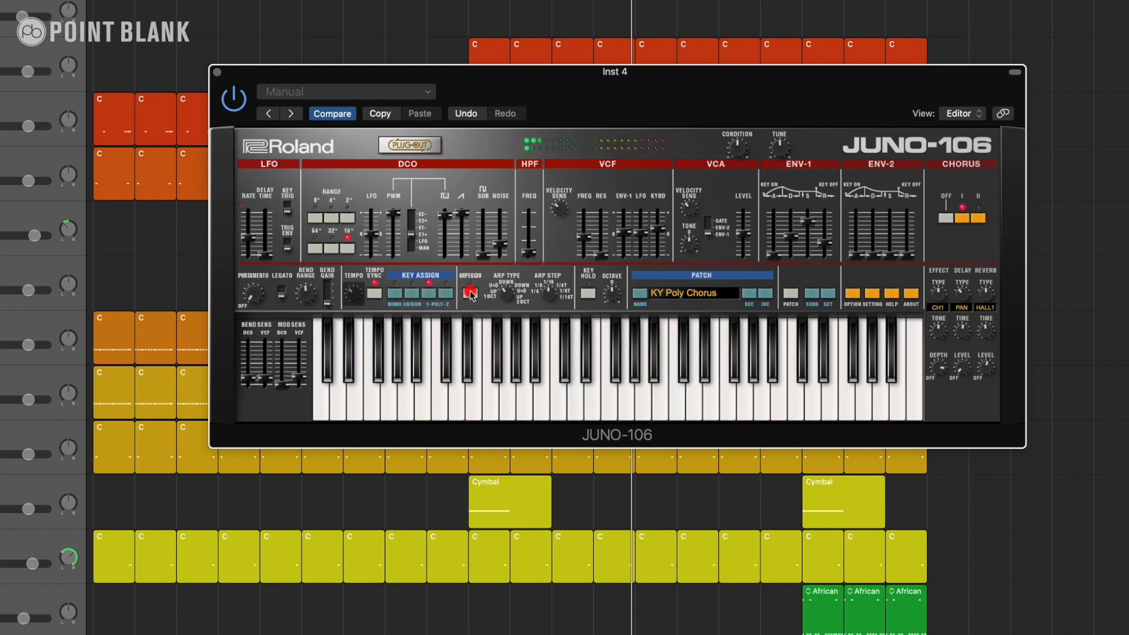
Set the JUNO-106 effect type to Juno Chorus 2
drag(845, 92, 661, 92)
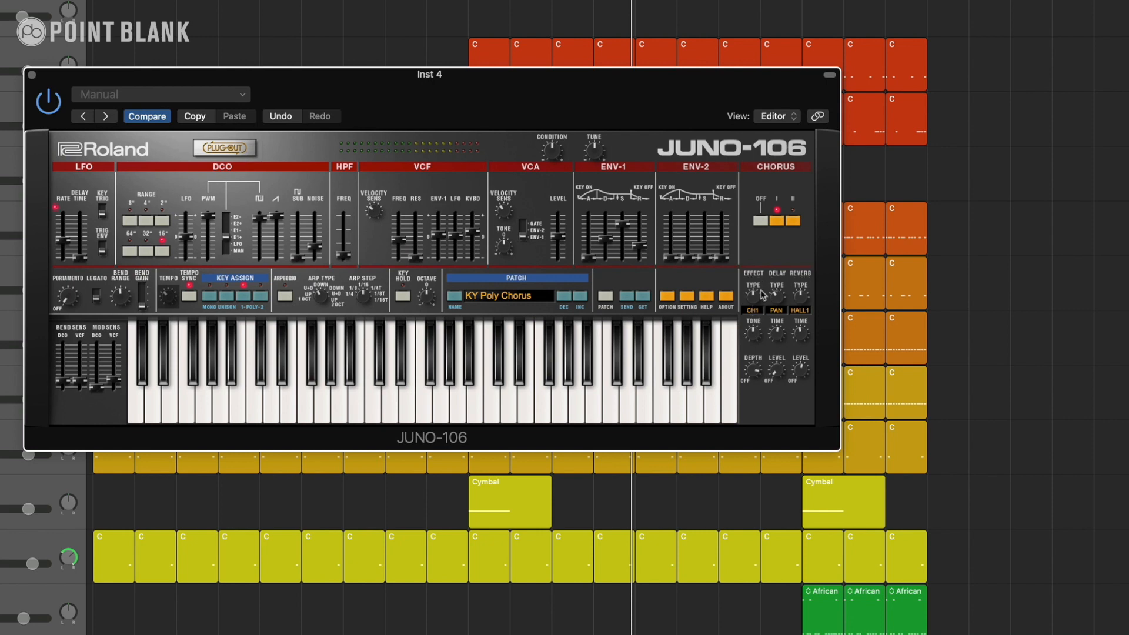
mouse_move(756, 299)
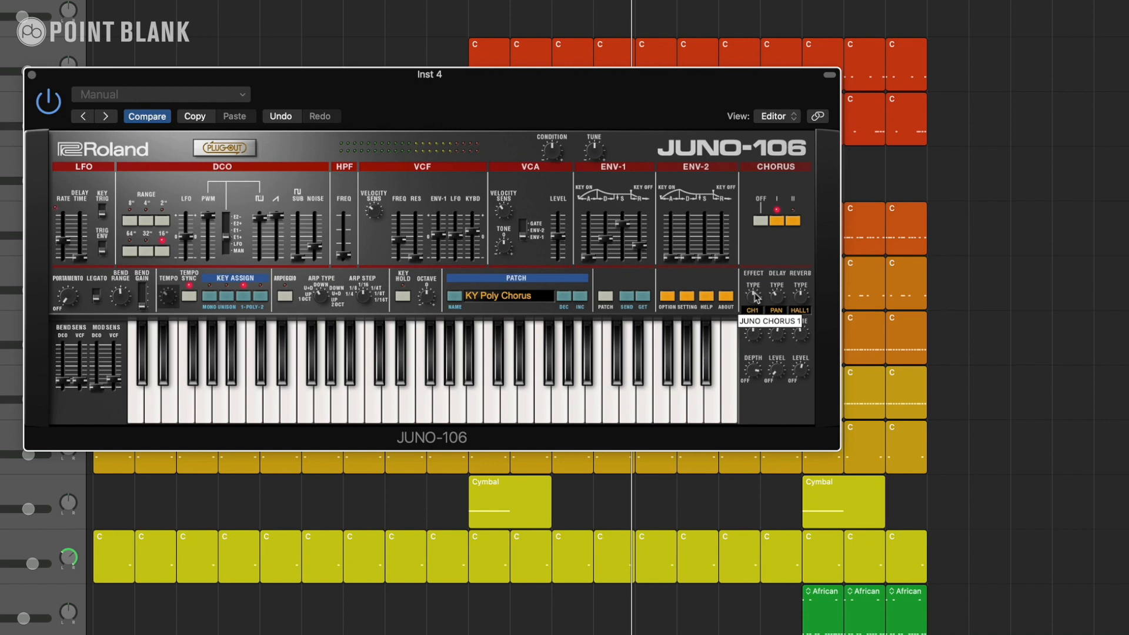
drag(754, 294, 765, 274)
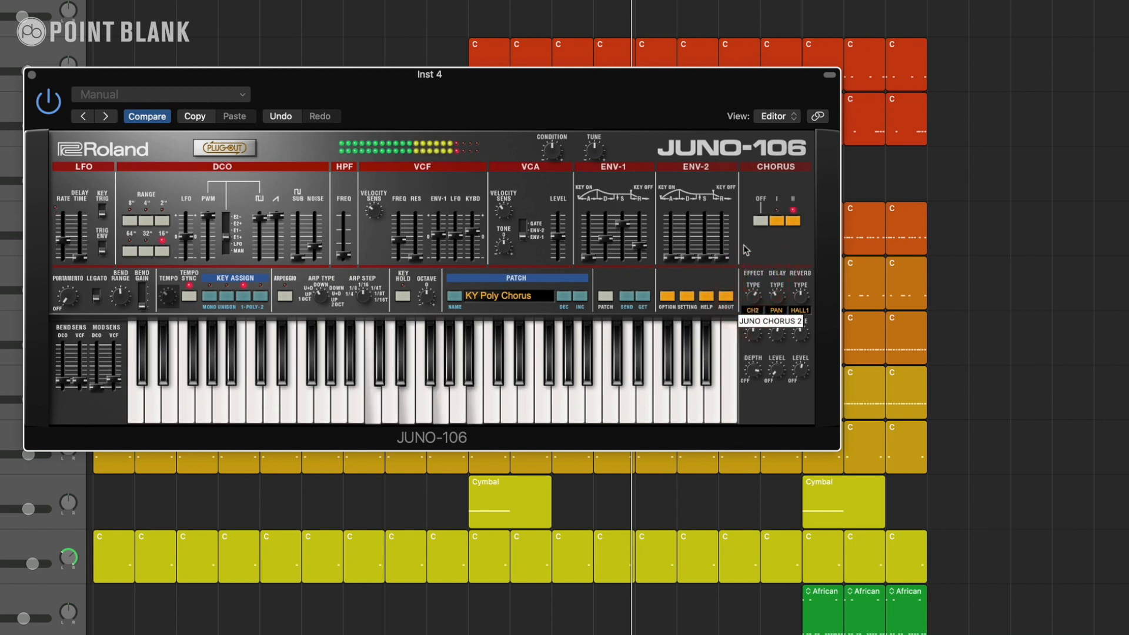
drag(675, 100, 747, 98)
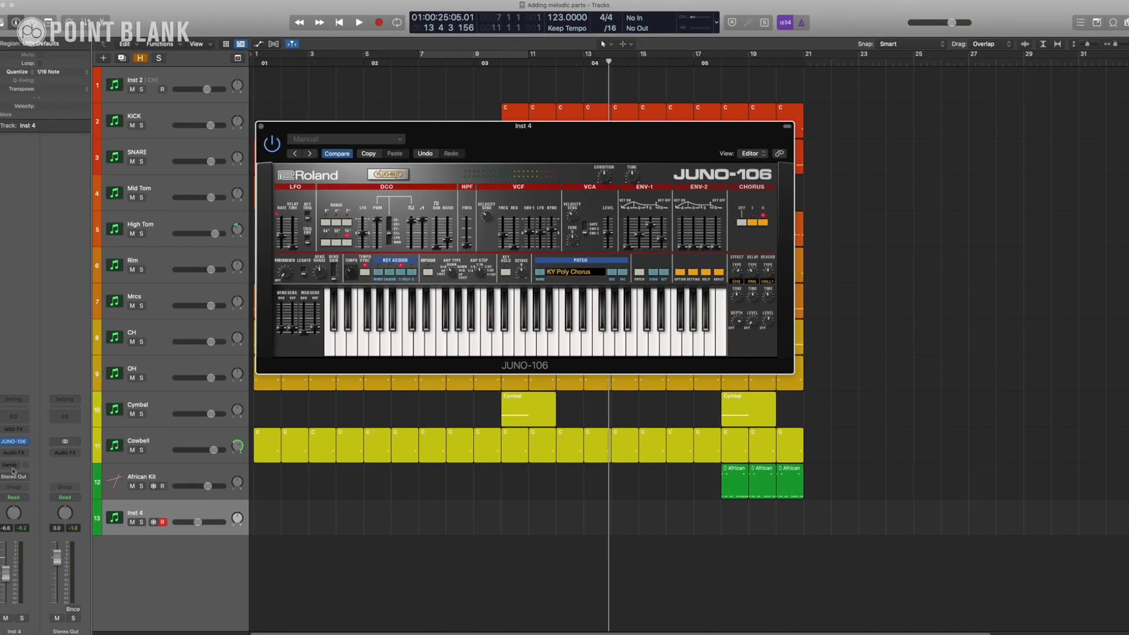
Add a Bus 1 echo send to the Inst 4 track at about -11 dB and close the instrument window
click(13, 471)
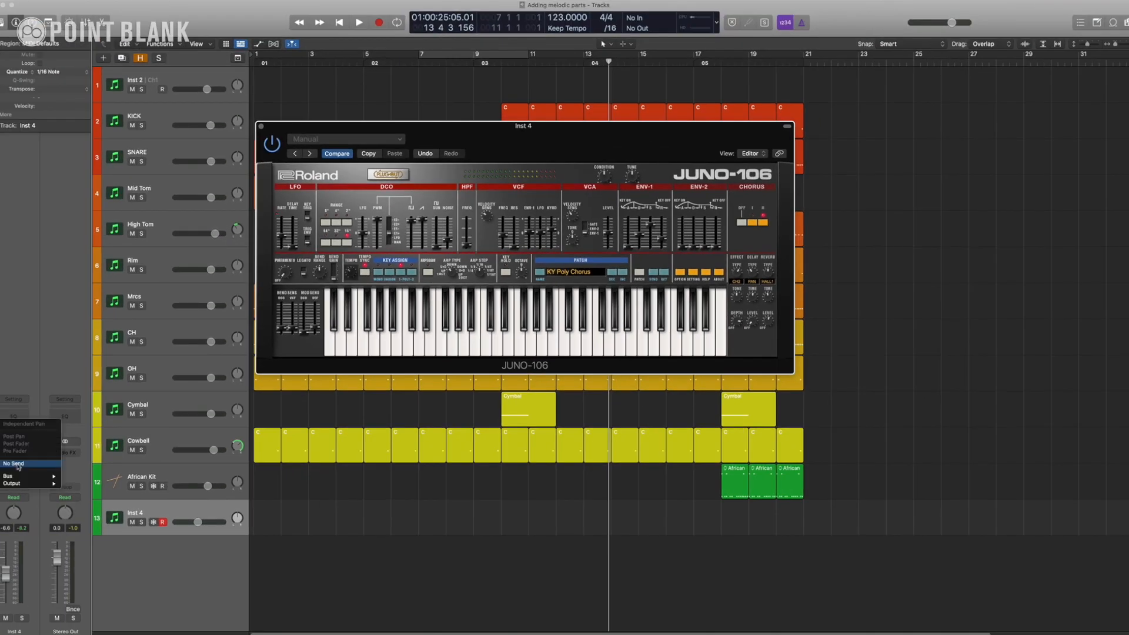
mouse_move(26, 477)
click(91, 351)
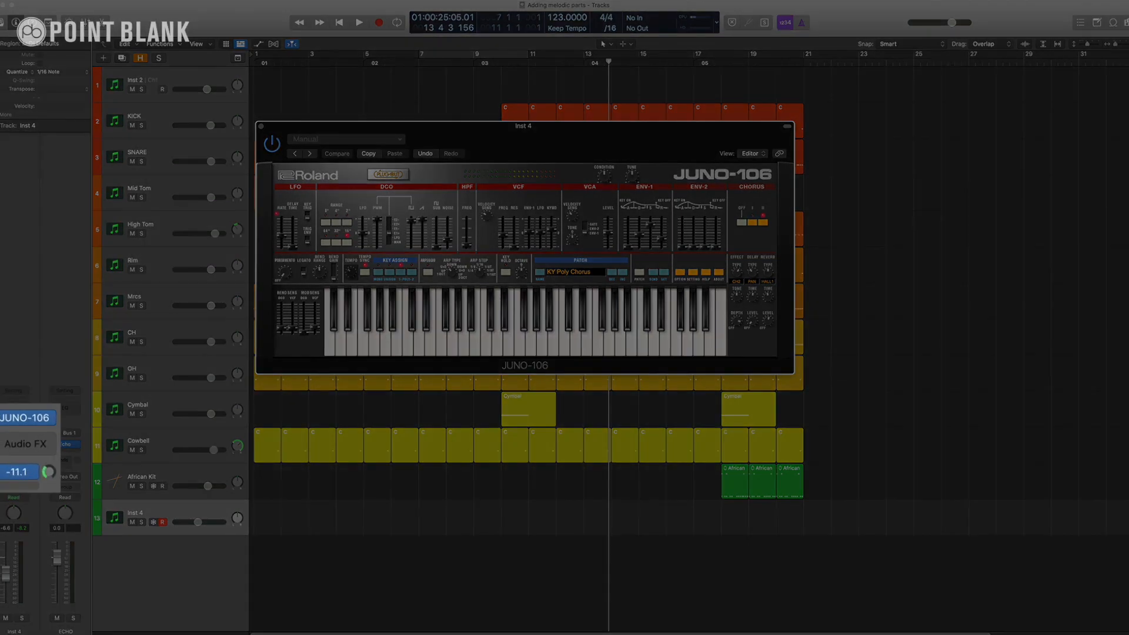
drag(25, 459, 25, 456)
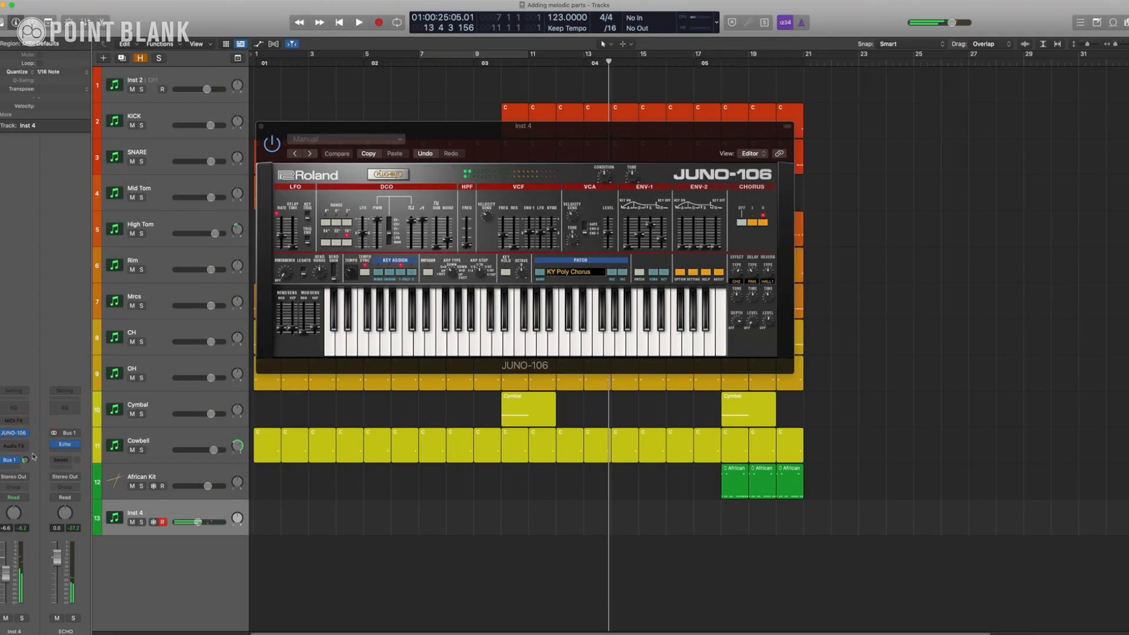
click(262, 128)
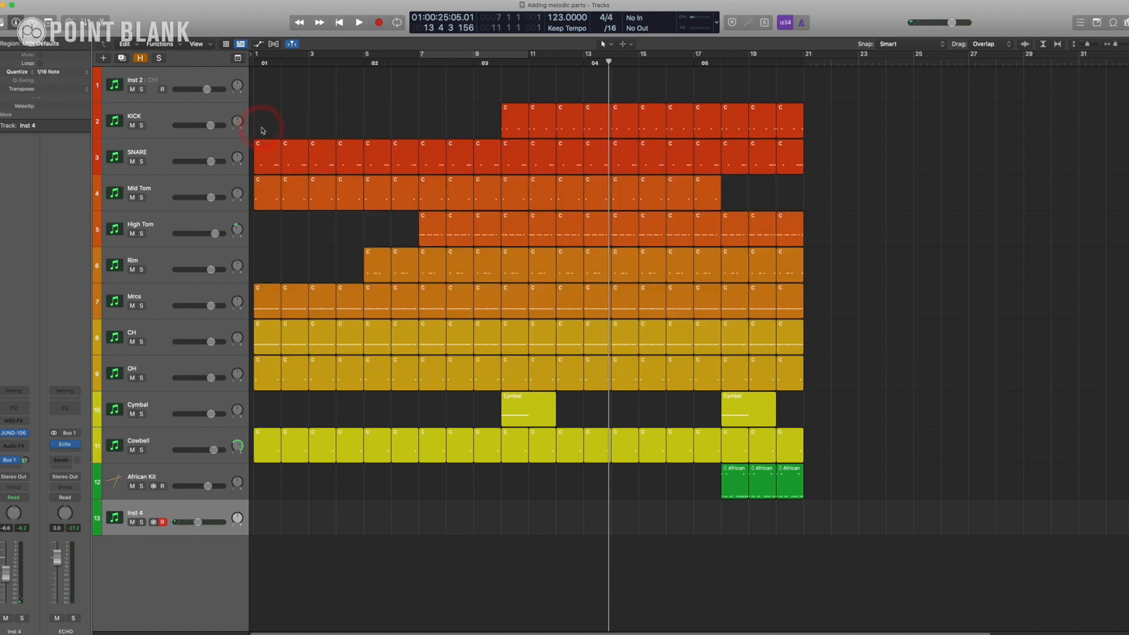
Record a chord part onto the Inst 4 track, starting from about bar 4 and stopping just after bar 21
click(254, 61)
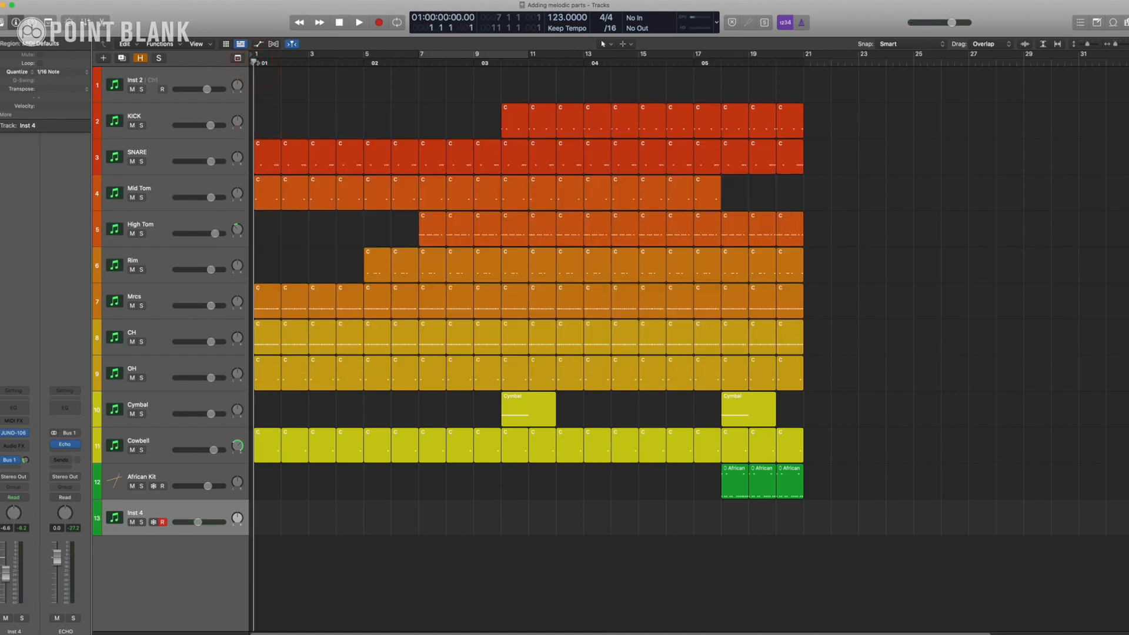
key(super+Down)
key(super+Down)
key(super+Down)
key(super+Down)
key(super+Down)
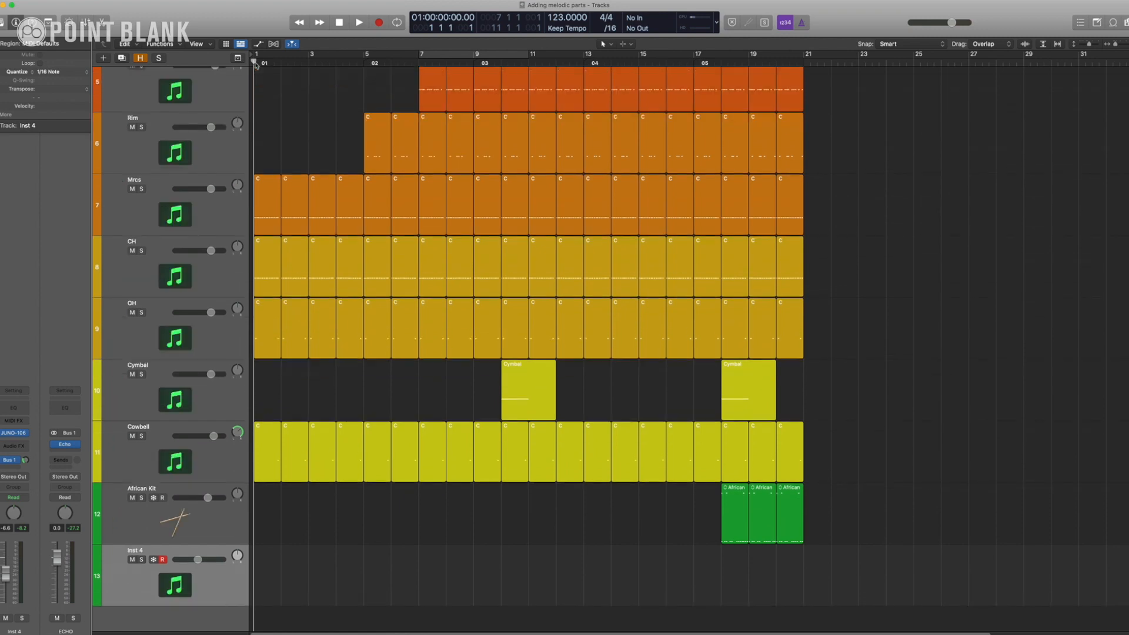
scroll(327, 70, down, 1)
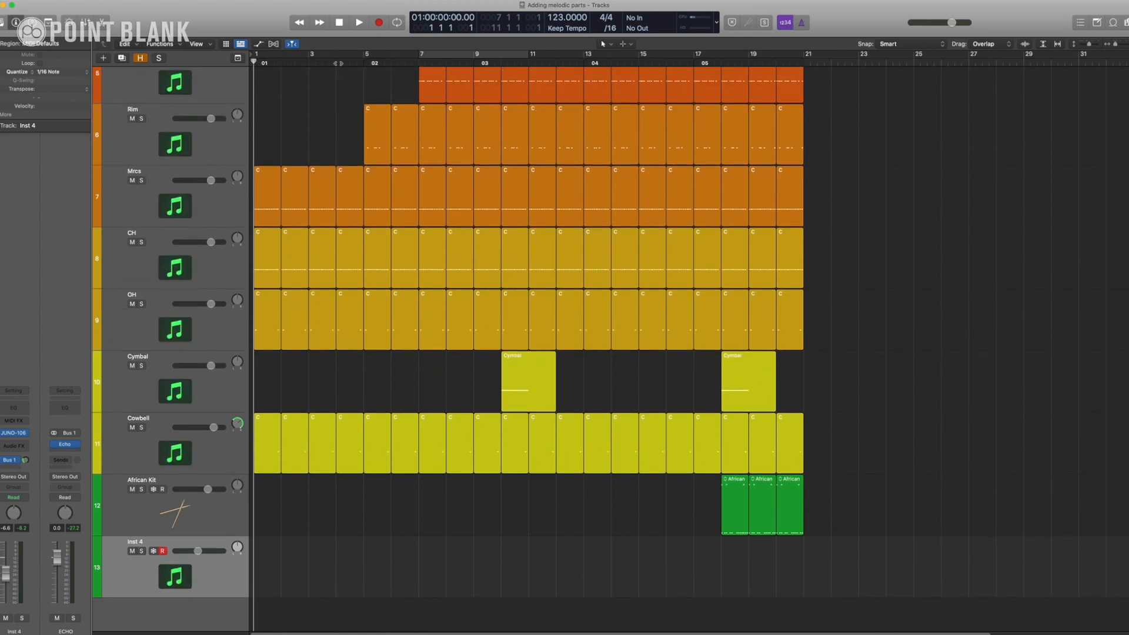
click(338, 61)
key(r)
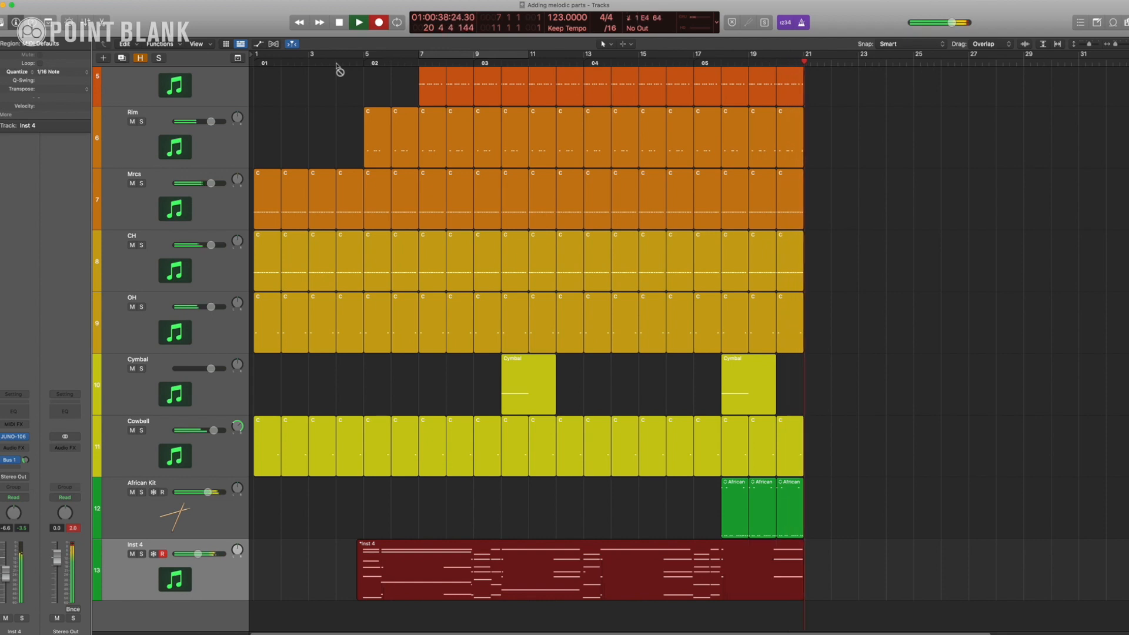
key(space)
Open the recorded Inst 4 region in the Piano Roll and shorten the overlapping lower notes of its first chord
key(p)
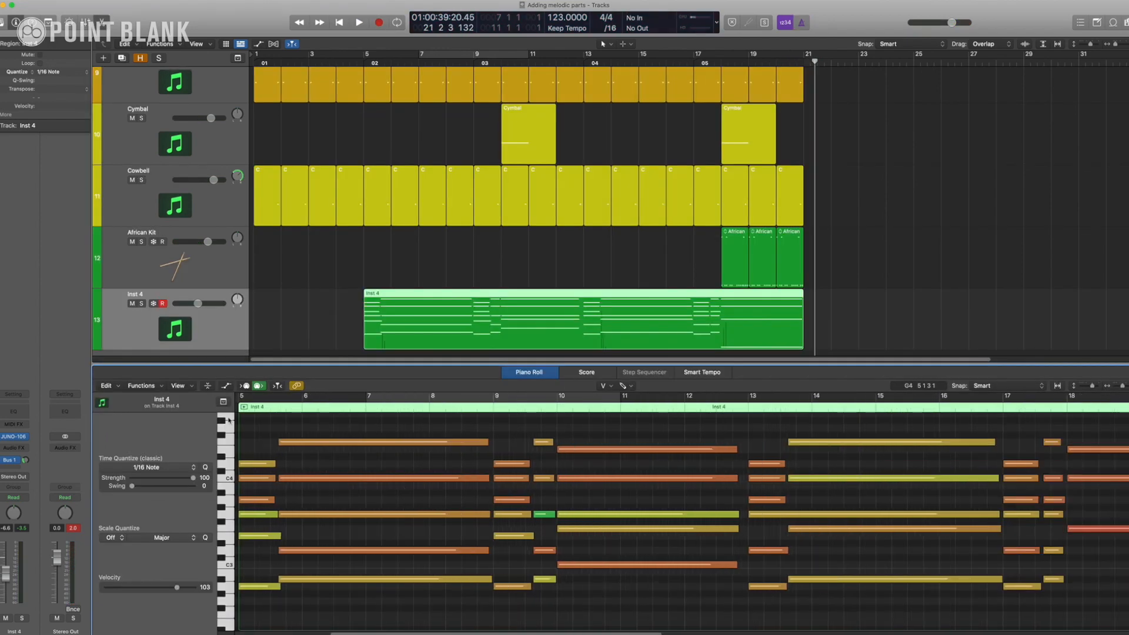
right_click(255, 432)
click(255, 432)
key(super+Right)
key(super+Right)
key(super+Right)
key(super+Right)
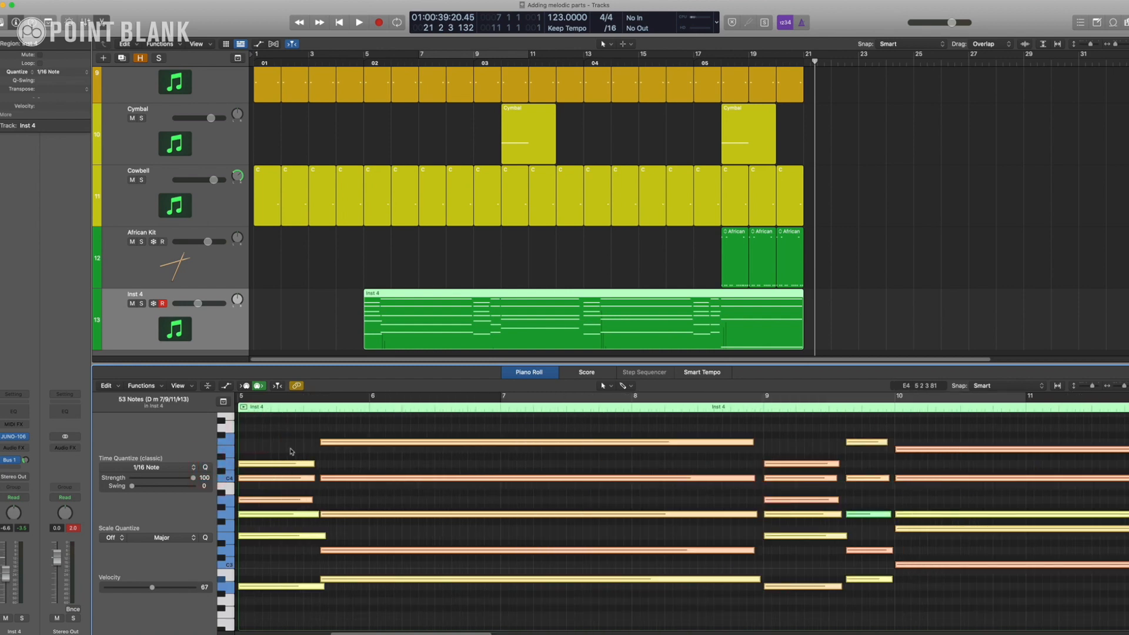
drag(314, 600, 316, 535)
click(319, 588)
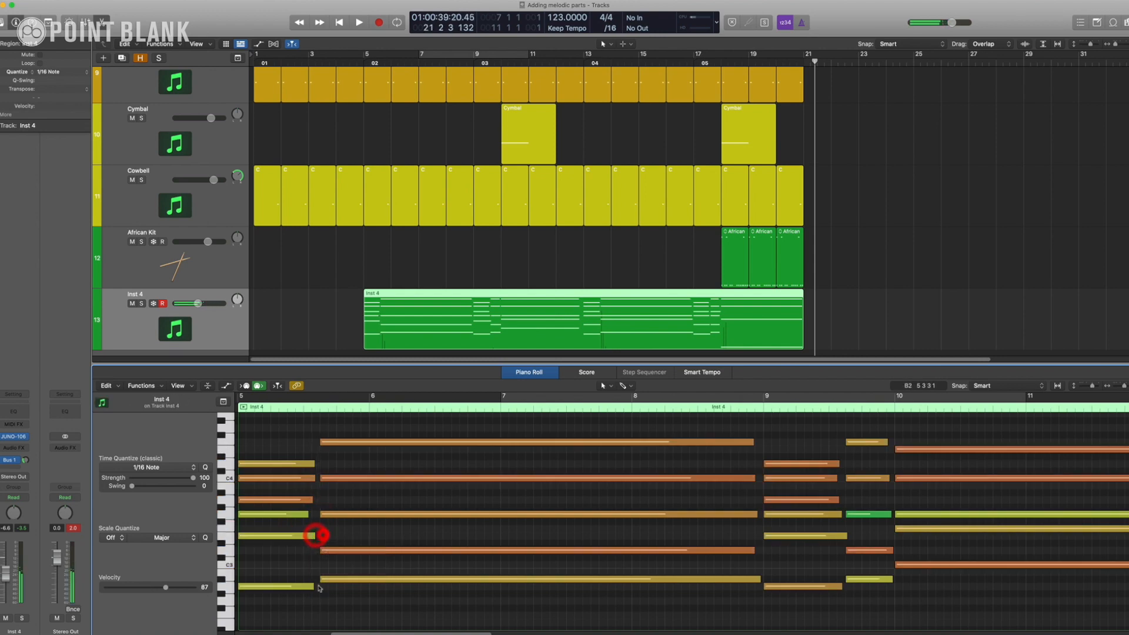
Play the chord part from bar 5 and lower the Inst 4 track's volume to -11.4 dB
click(235, 407)
key(space)
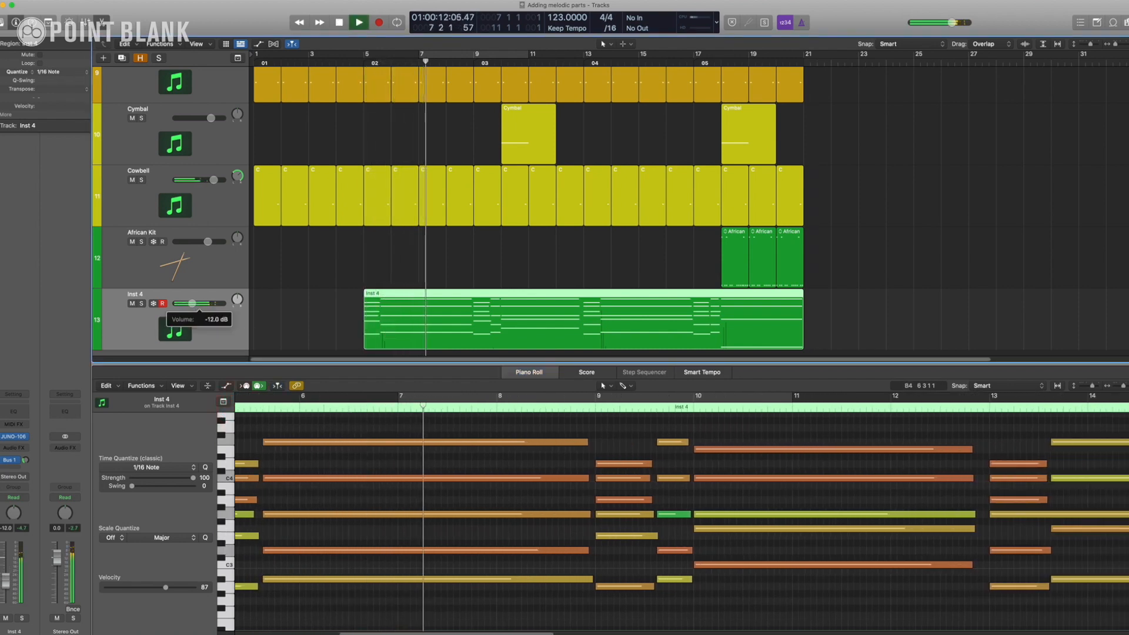
drag(190, 303, 186, 304)
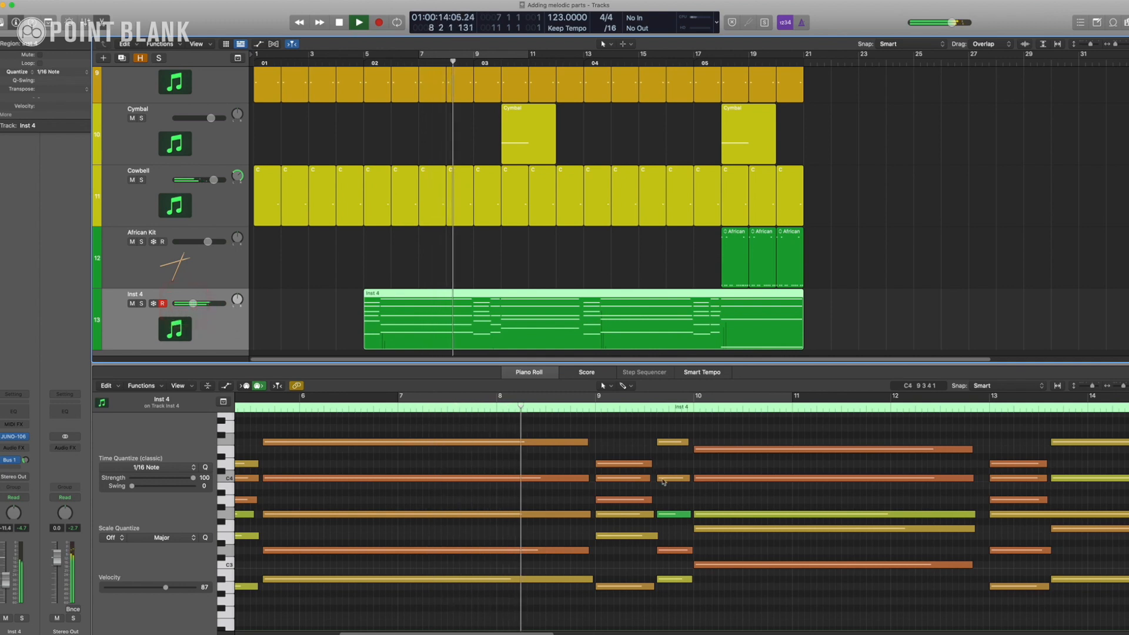
Shorten the overlapping E3 note in the bar 9 chord and set the short F4 and C4 notes before bar 10 to velocity 115
drag(689, 539, 681, 537)
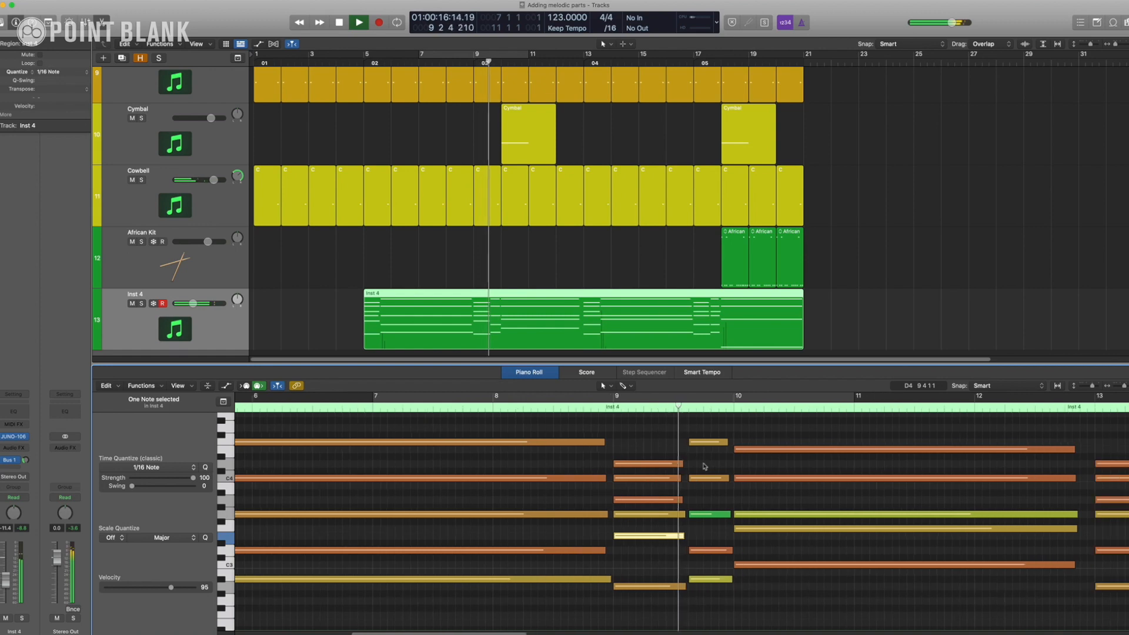
key(space)
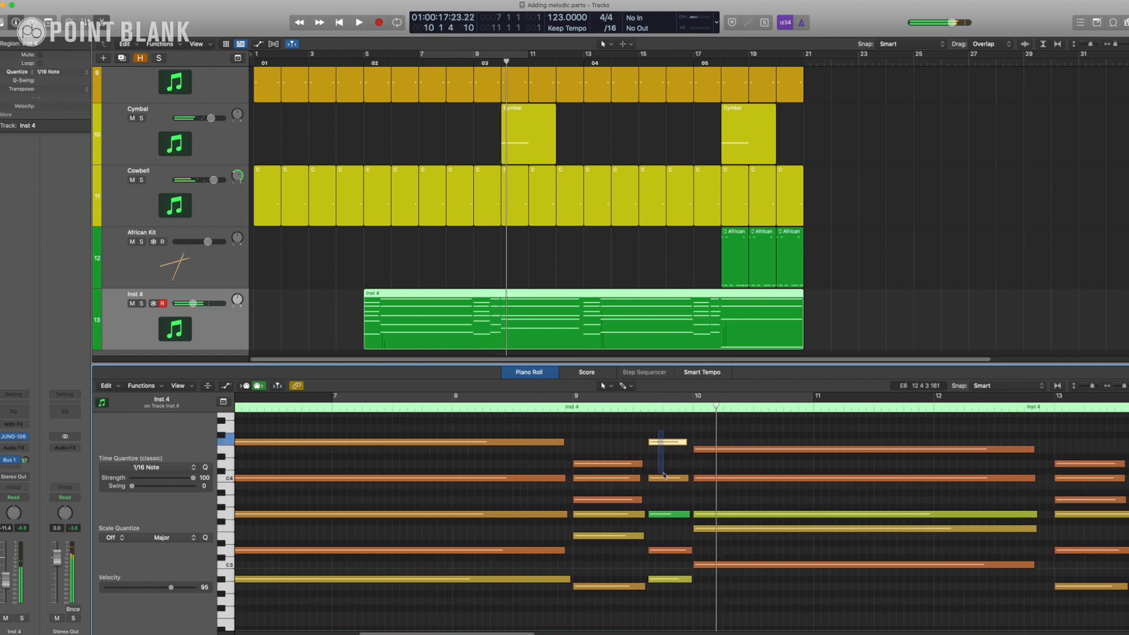
key(t)
key(v)
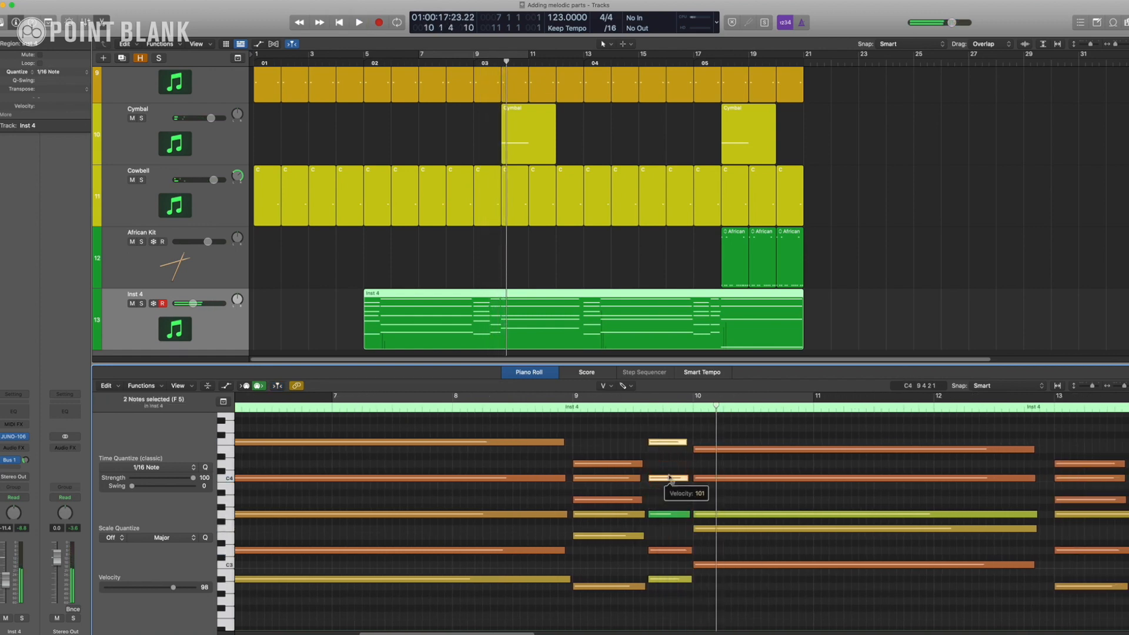
double_click(633, 404)
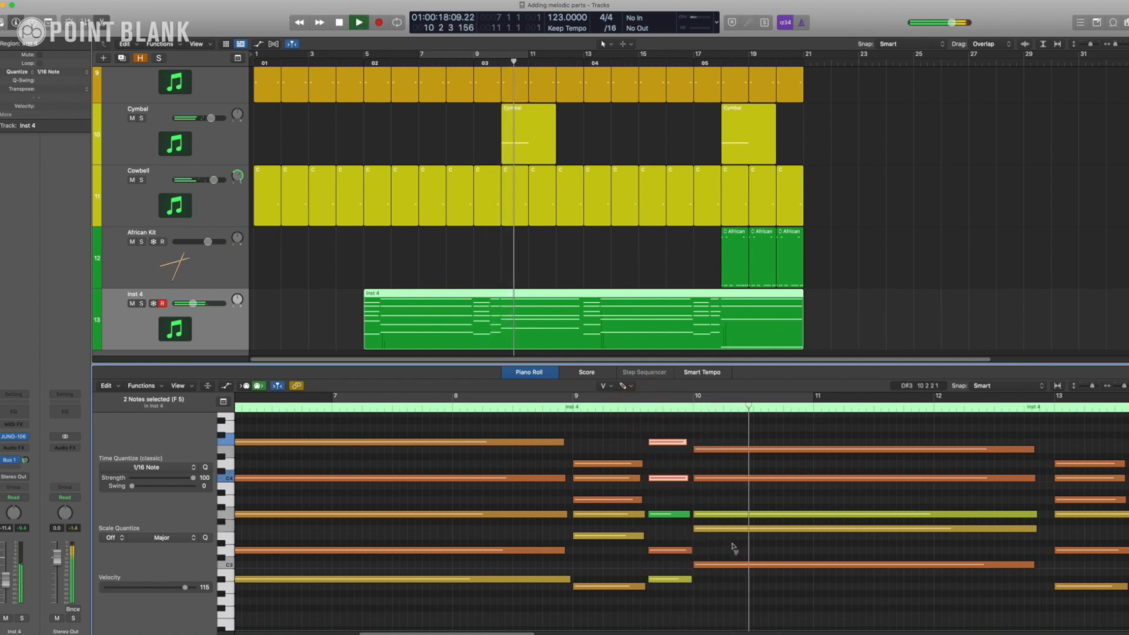
Listen to the chord part through to bar 14 while following its notes in the Piano Roll, then stop playback
scroll(733, 547, left, 1)
key(super+Left)
scroll(734, 547, right, 5)
scroll(734, 547, right, 3)
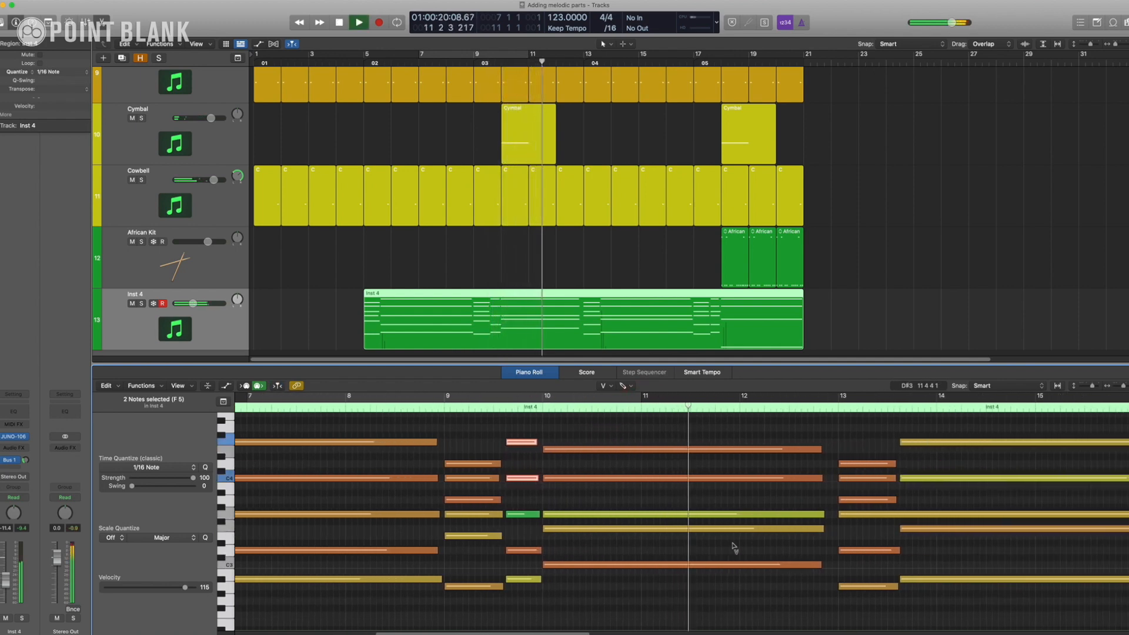
scroll(755, 544, right, 2)
scroll(756, 544, right, 2)
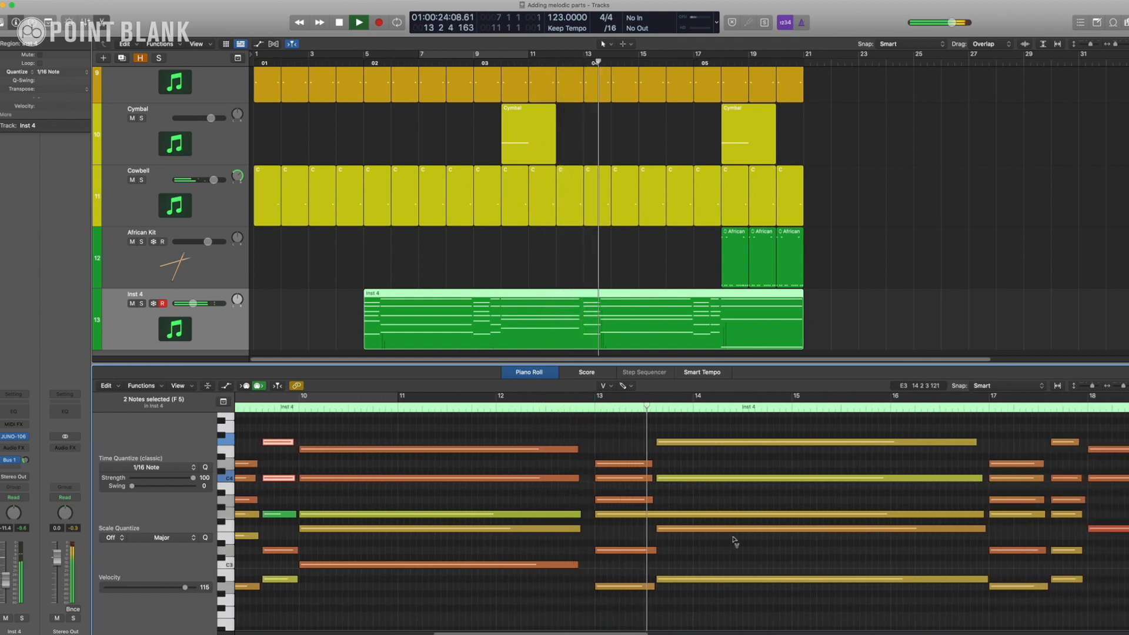
key(space)
Split the long G3 note at position 13 3 3 1 and shorten its first part to leave a small gap
key(t)
click(976, 518)
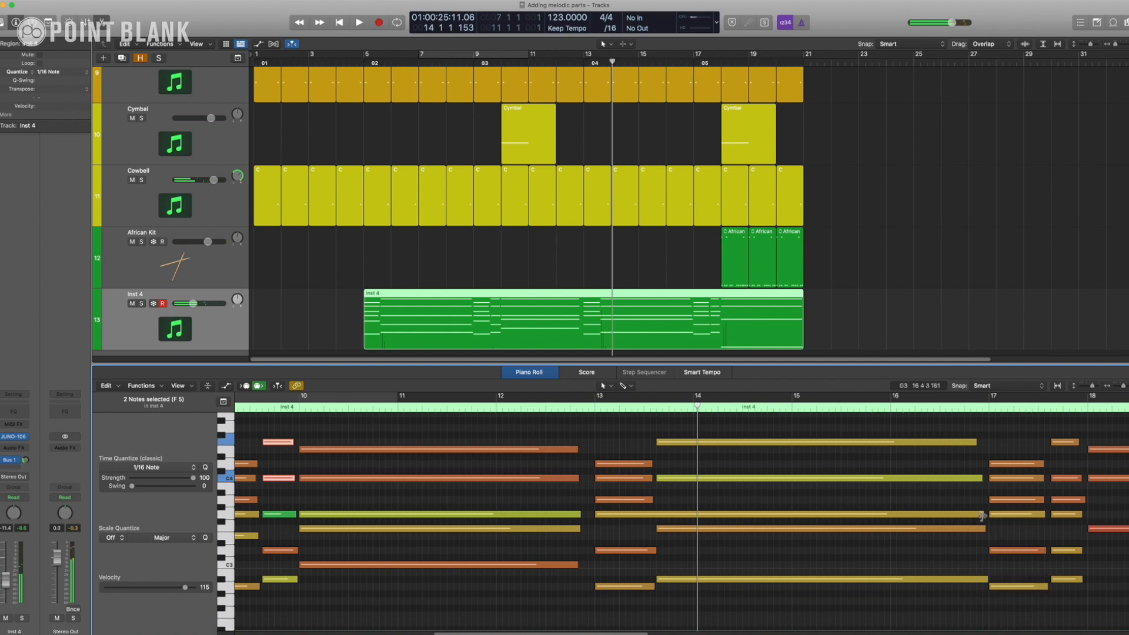
click(657, 408)
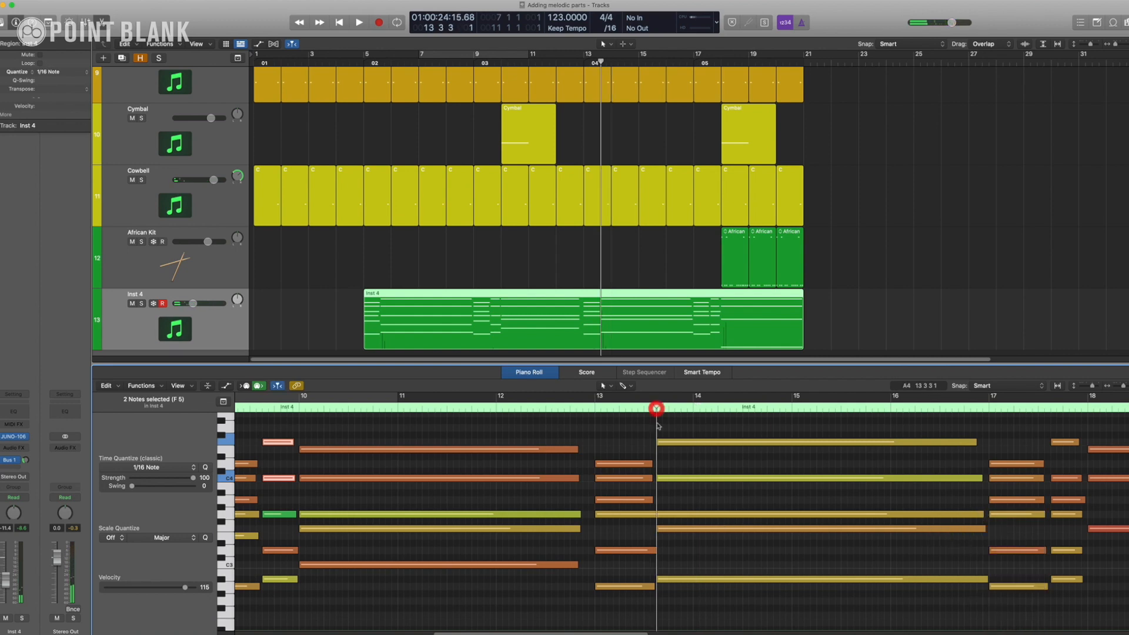
key(t)
key(c)
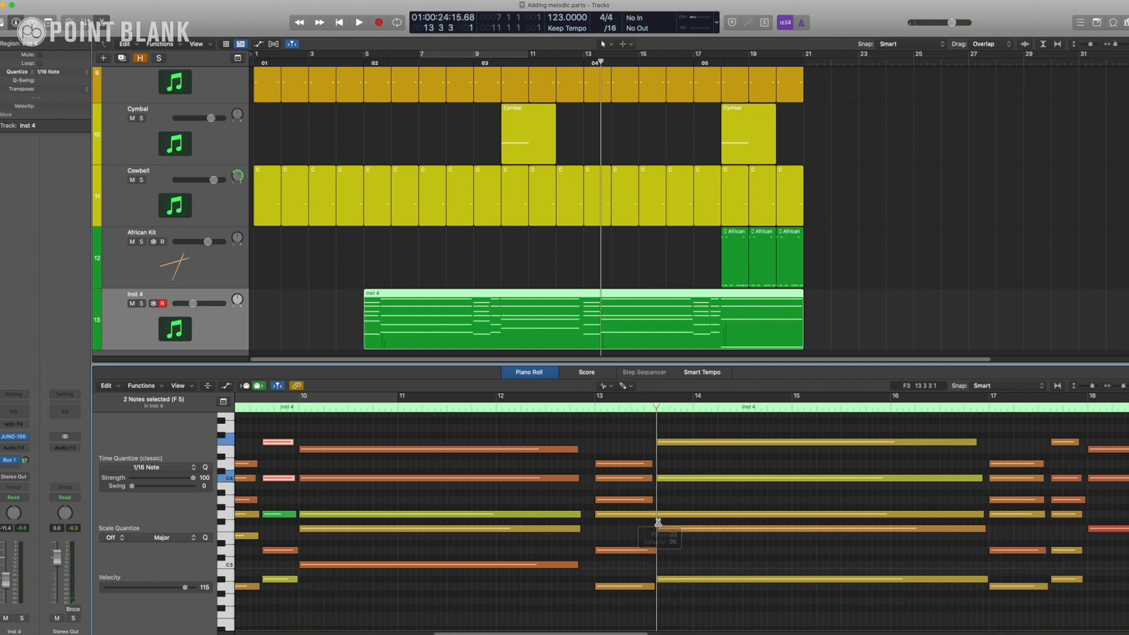
click(657, 515)
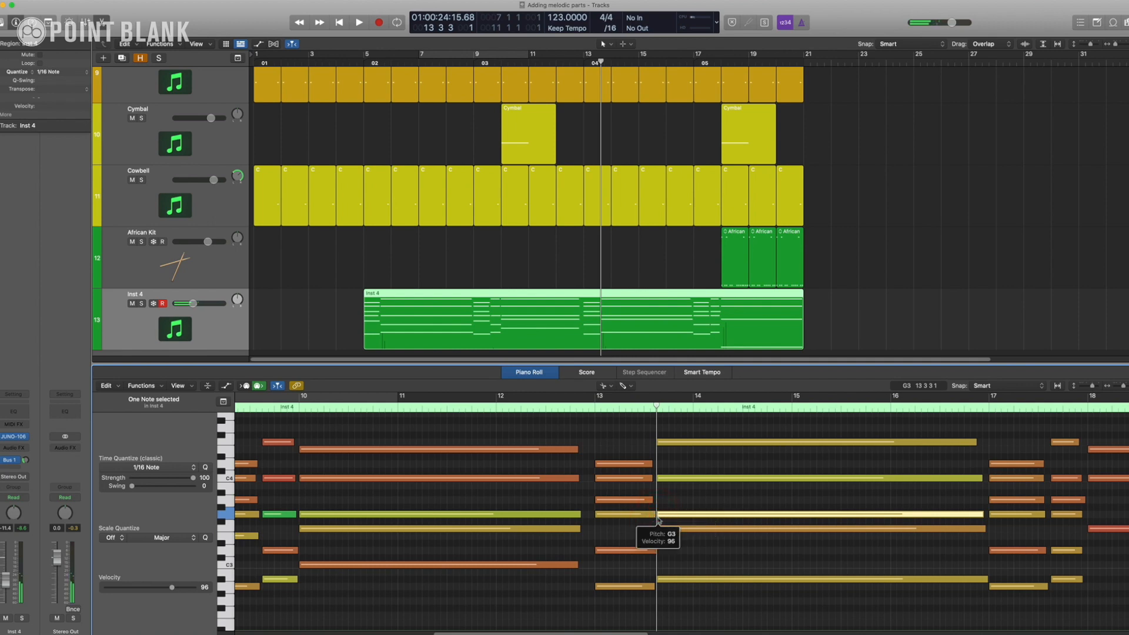
drag(656, 516, 651, 514)
Shorten the overlapping D3 note and the lowest note of the bar 13 chord so they end before the following chord
click(666, 514)
key(super+Right)
key(super+Right)
key(super+Right)
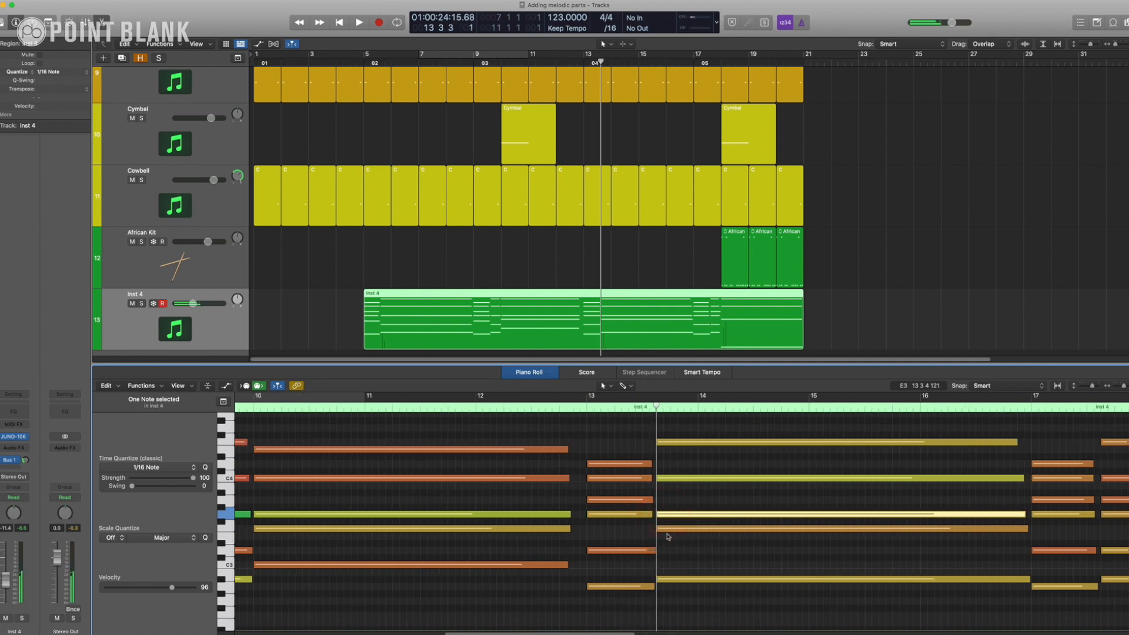
click(652, 550)
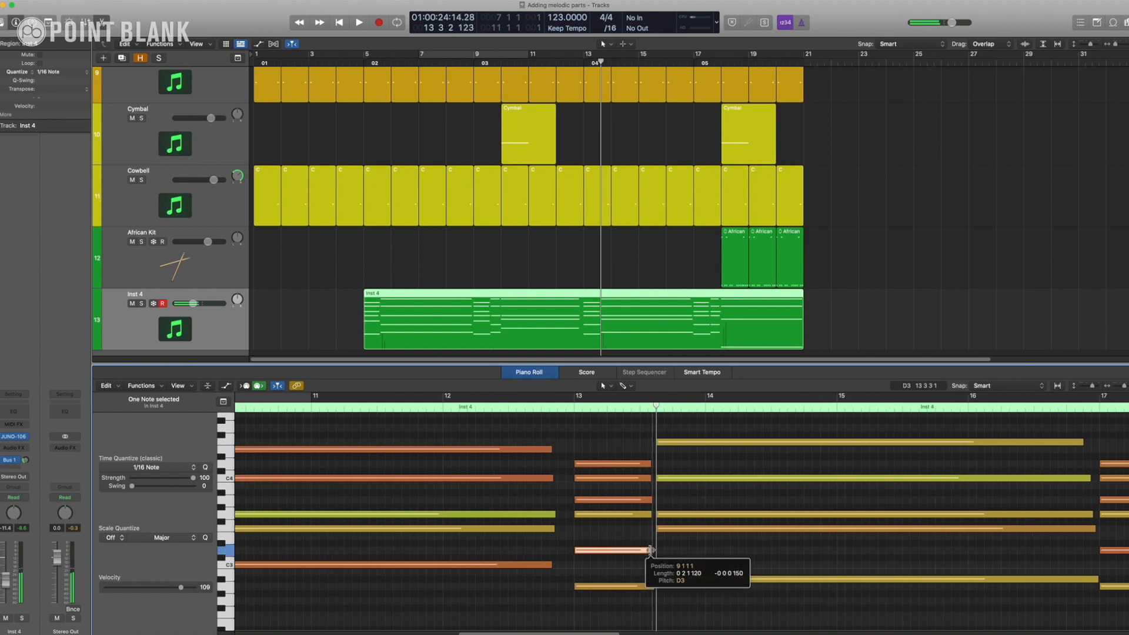
click(651, 586)
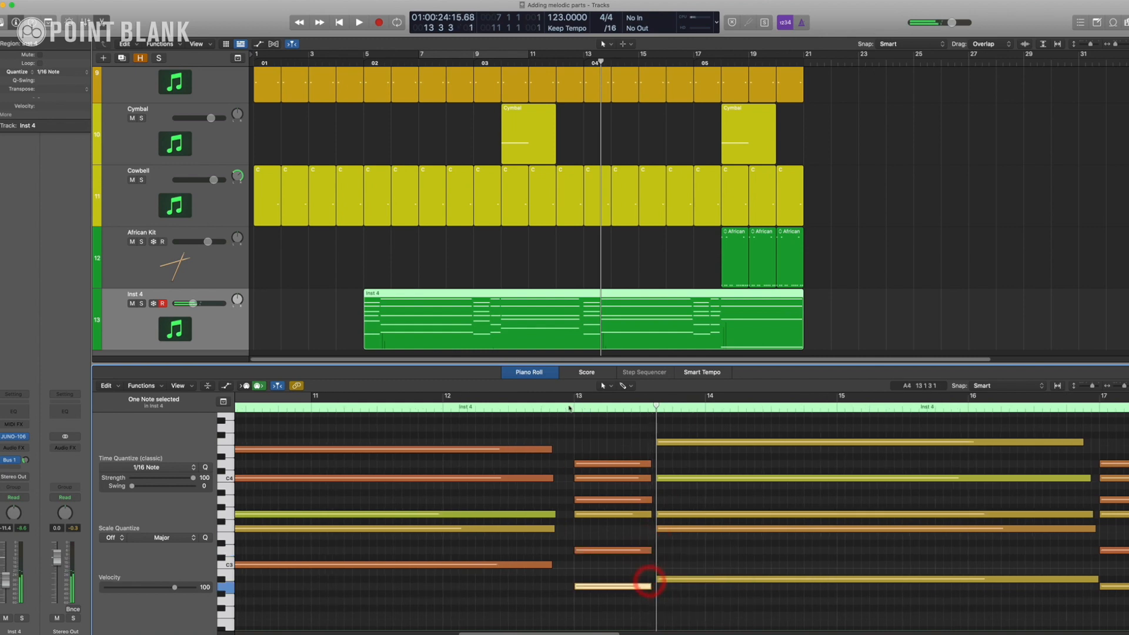
Select the five long notes starting at 13 3 3 and raise their velocities together, bringing F4 to 104
drag(744, 596, 699, 439)
right_click(699, 439)
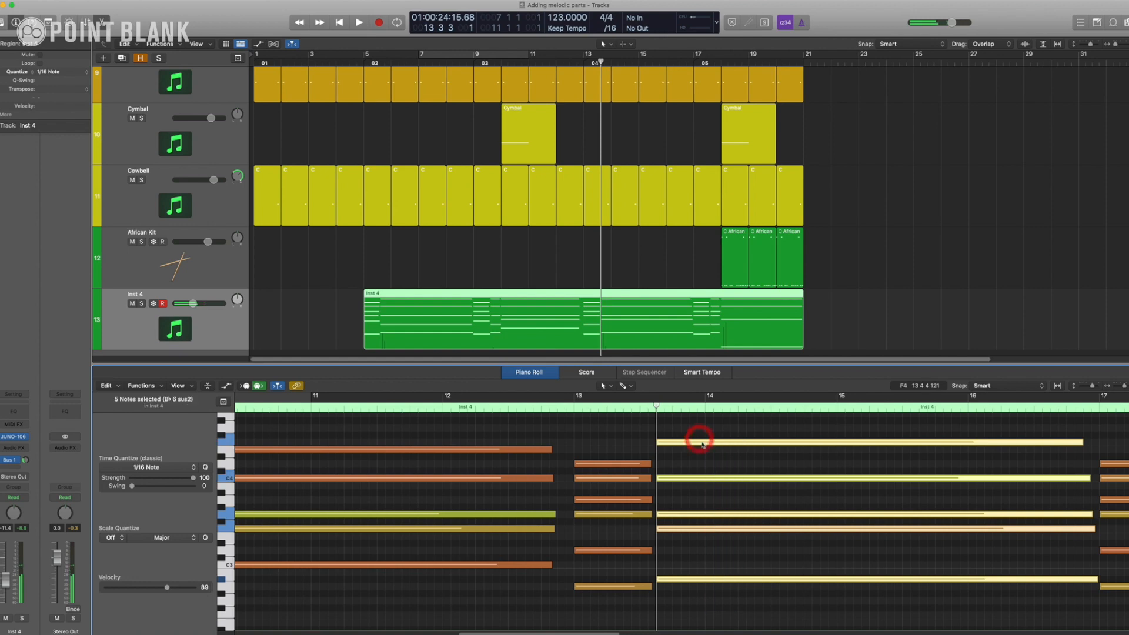
key(v)
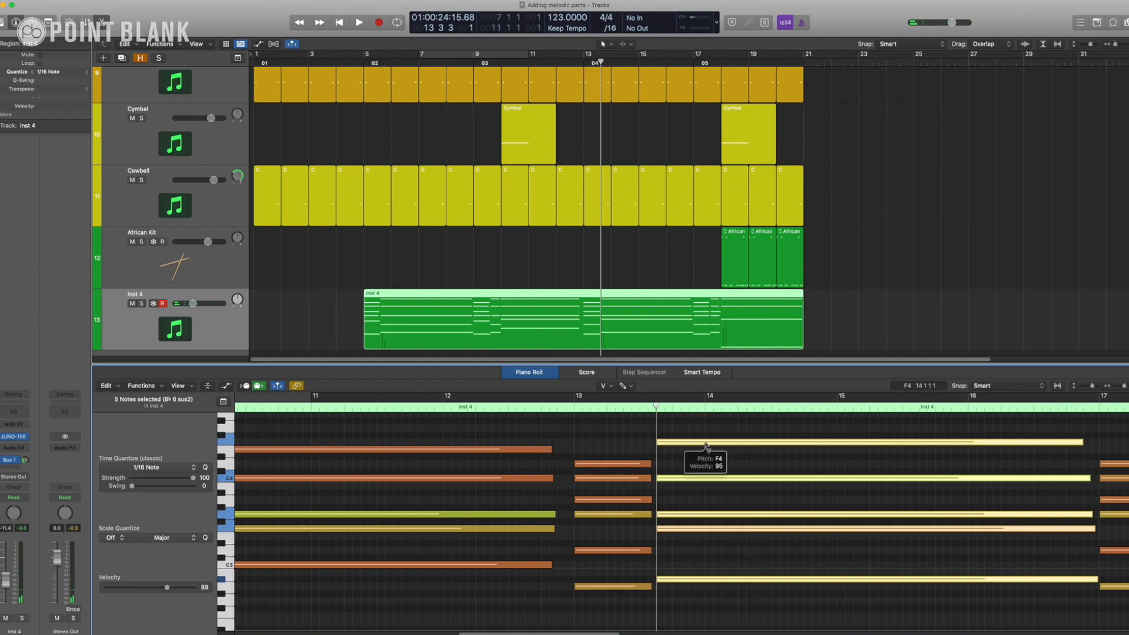
drag(706, 446, 708, 436)
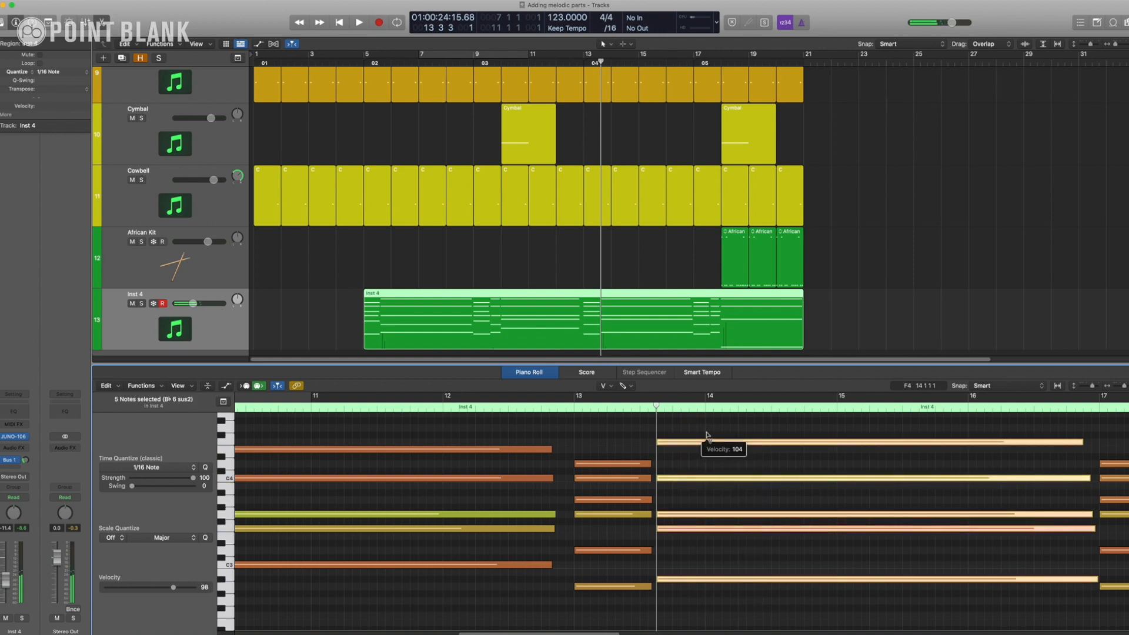
Play the chord part from just before bar 13 to bar 19, checking the remaining notes down to the low final one
click(561, 407)
key(space)
key(super+Left)
key(super+Left)
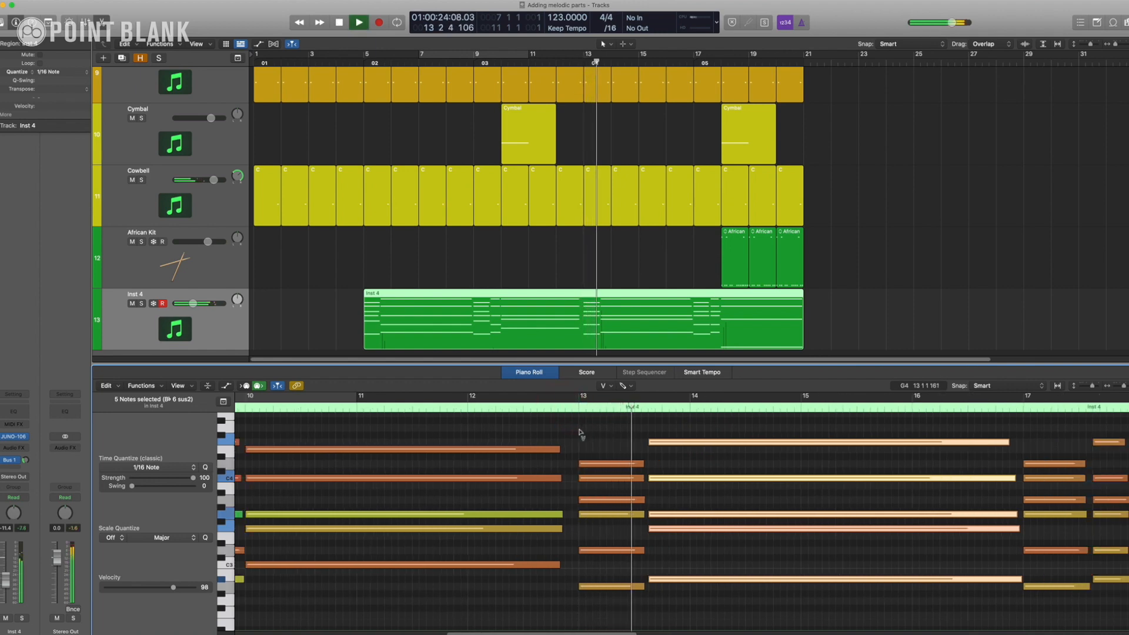
scroll(580, 433, right, 5)
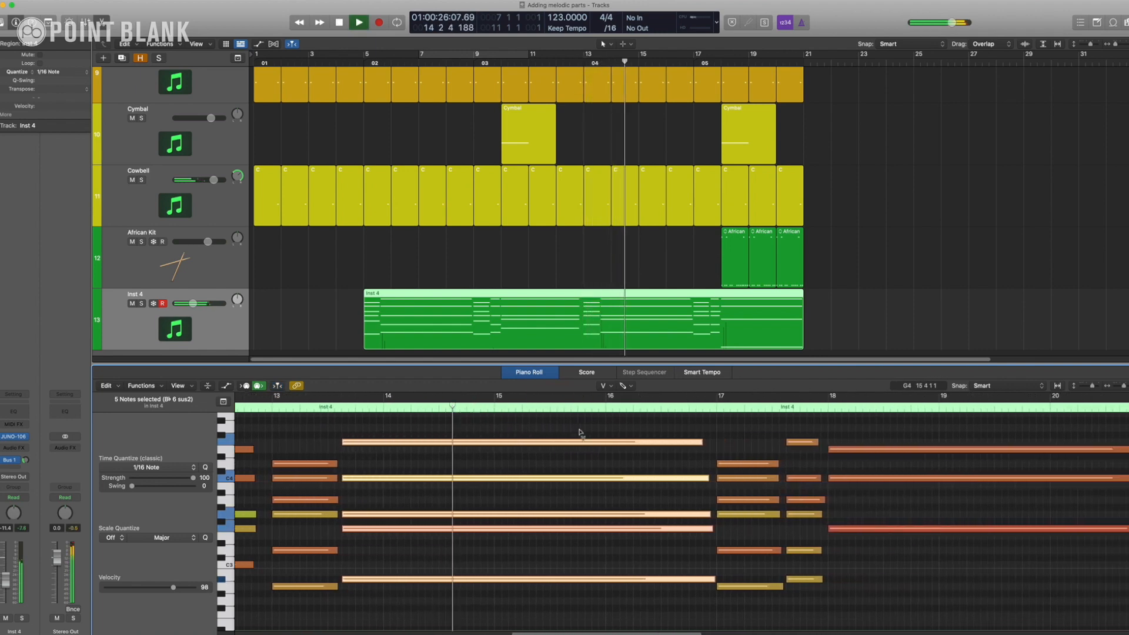
scroll(580, 431, right, 1)
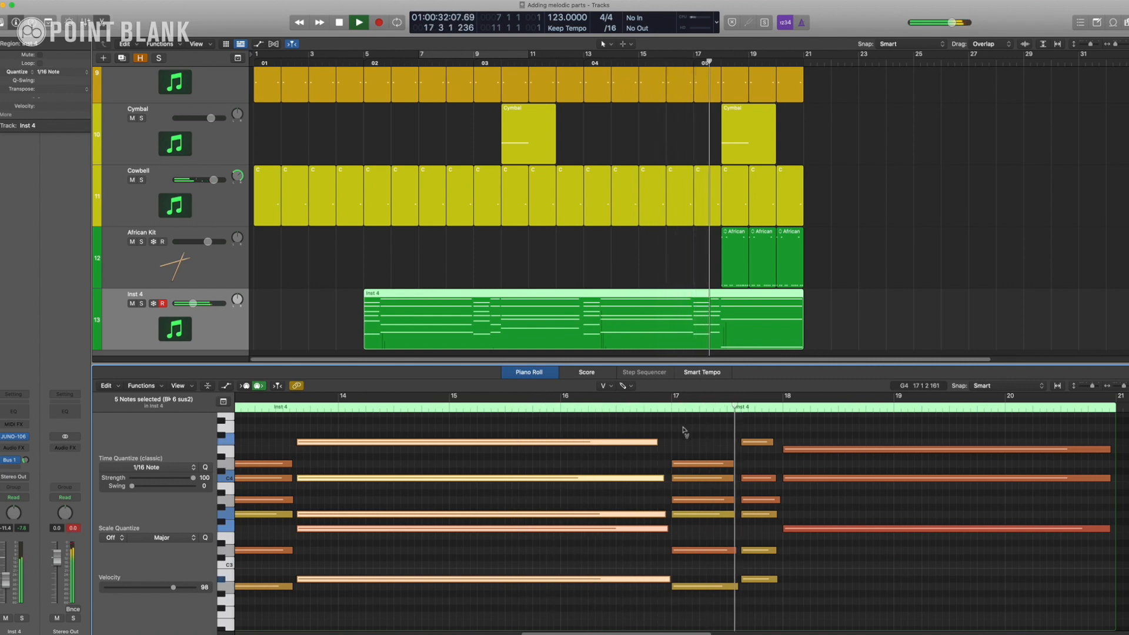
scroll(723, 456, up, 1)
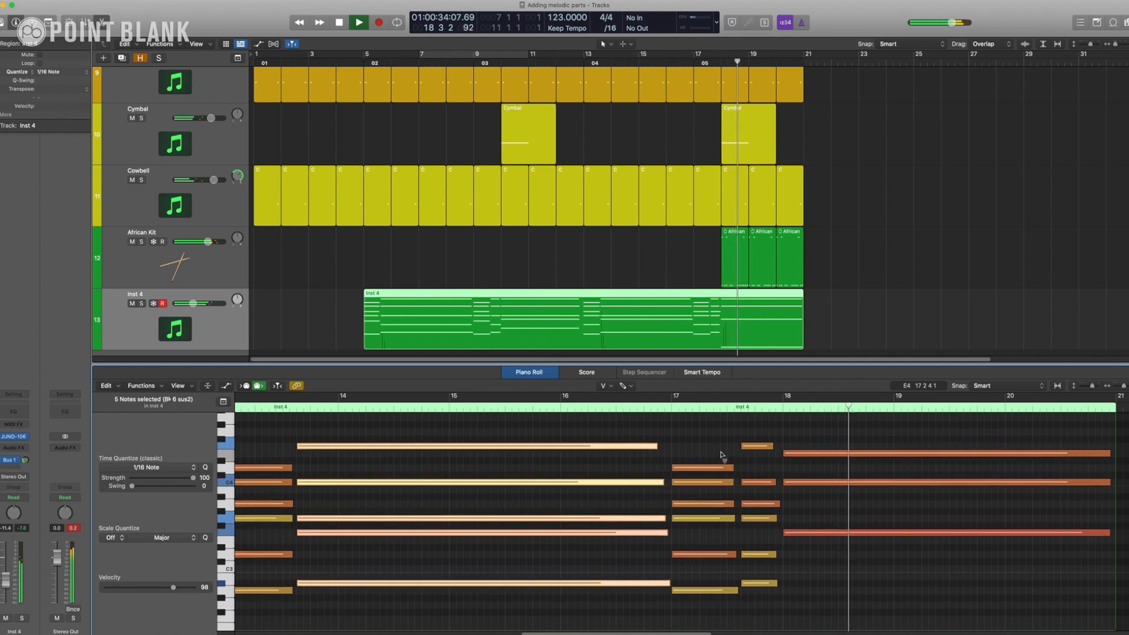
key(super+Left)
scroll(722, 456, down, 5)
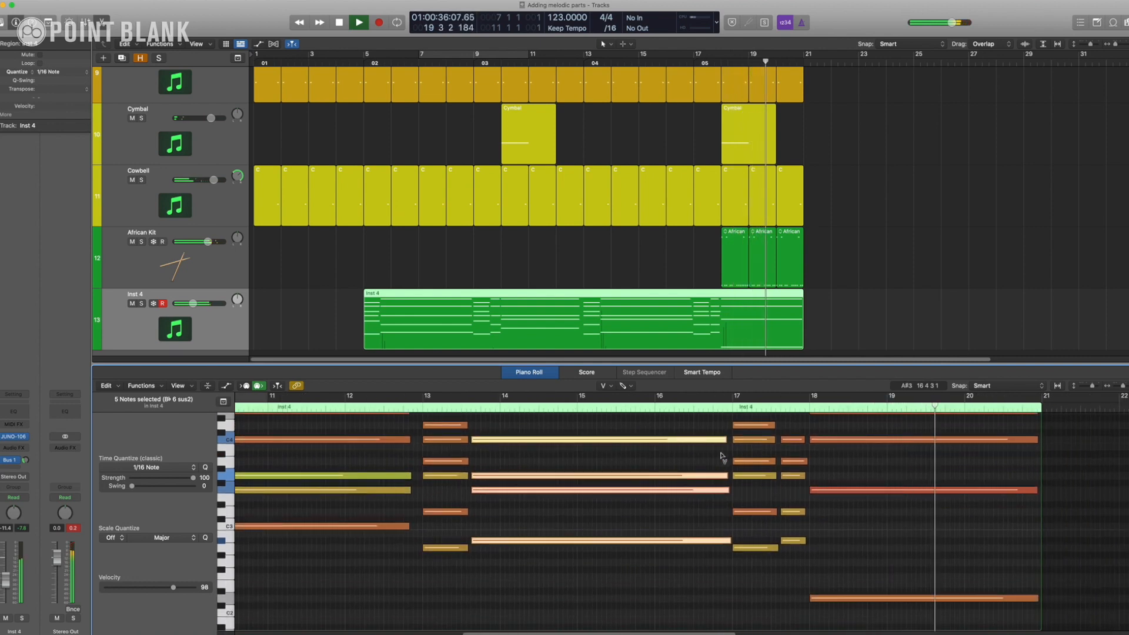
key(space)
Close the Piano Roll and open the JUNO-106 instrument window of the Inst 4 track
key(e)
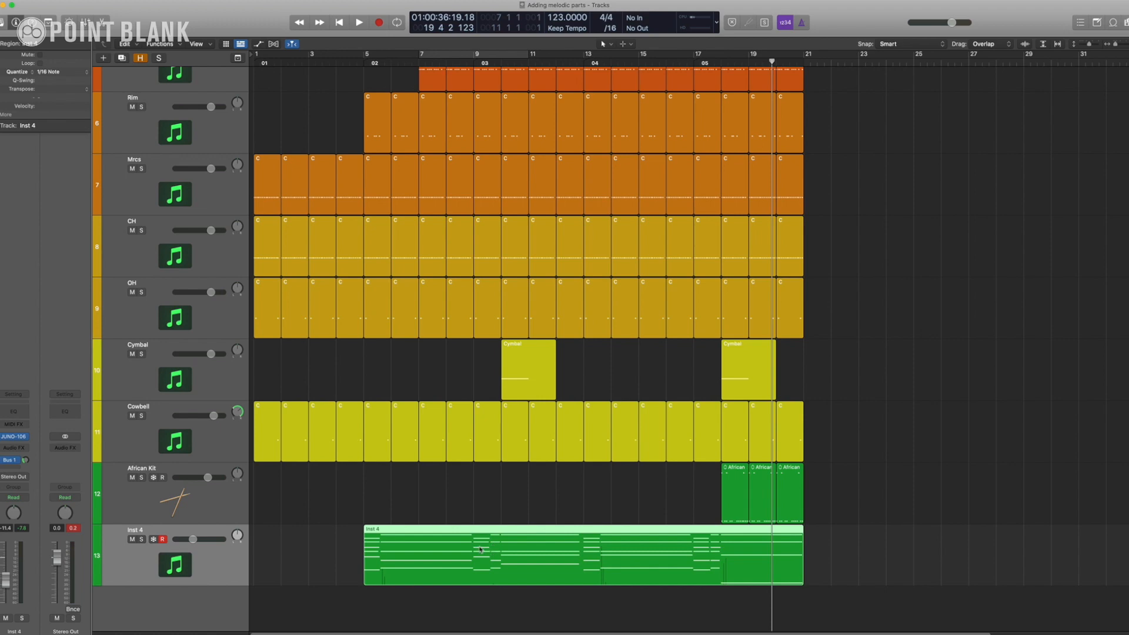
click(14, 437)
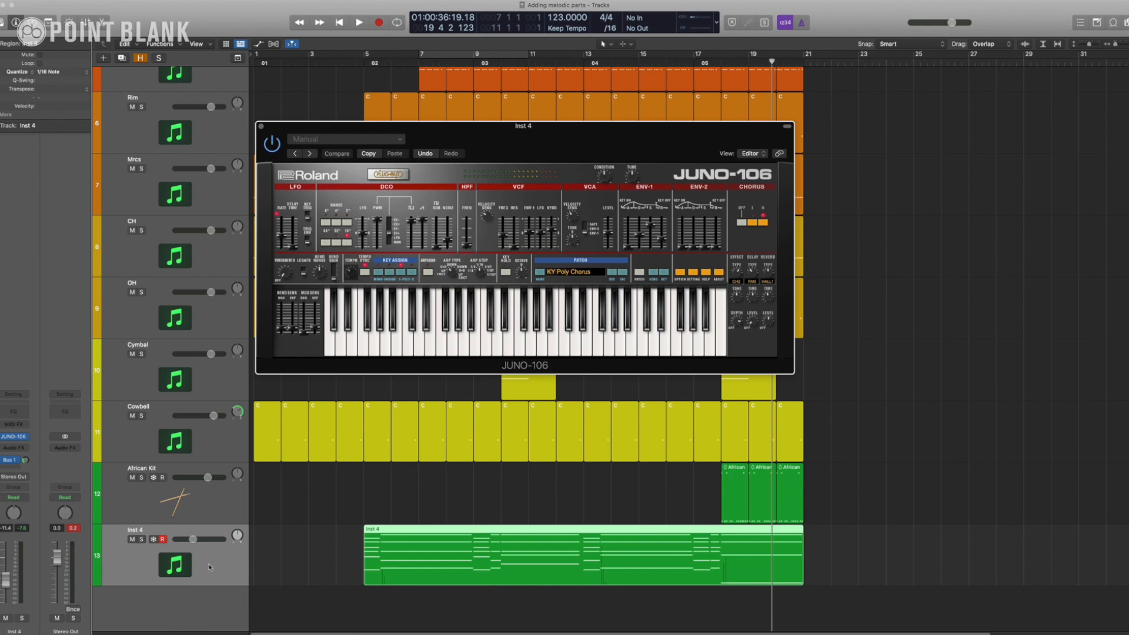
Show track automation, enlarge the tracks and set the Inst 4 track's automation mode to Latch
key(a)
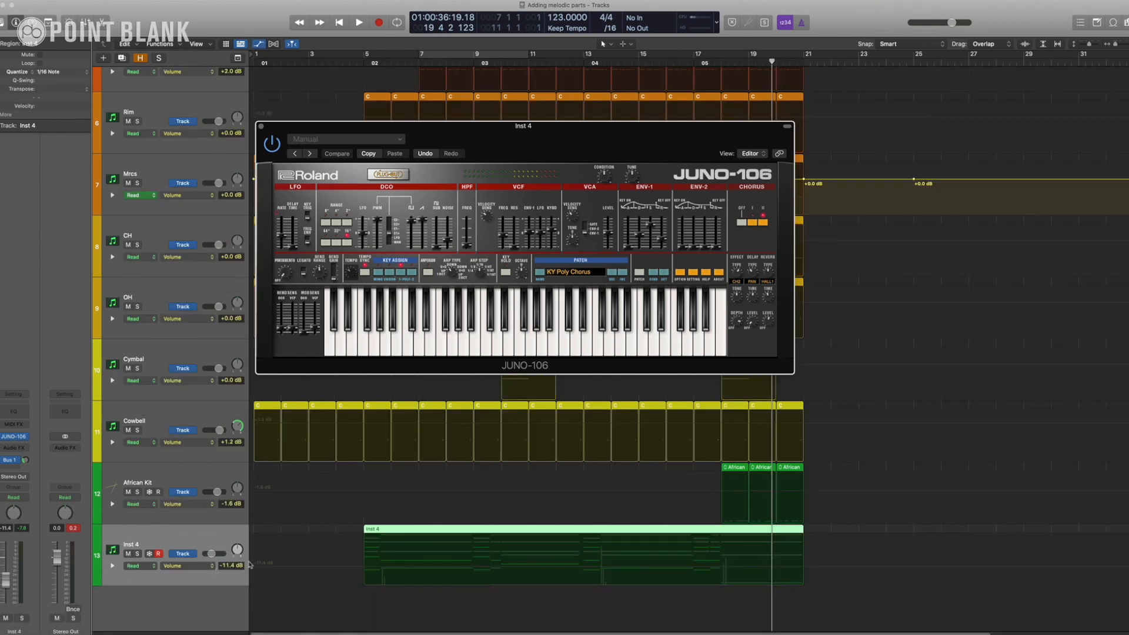
key(super+Down)
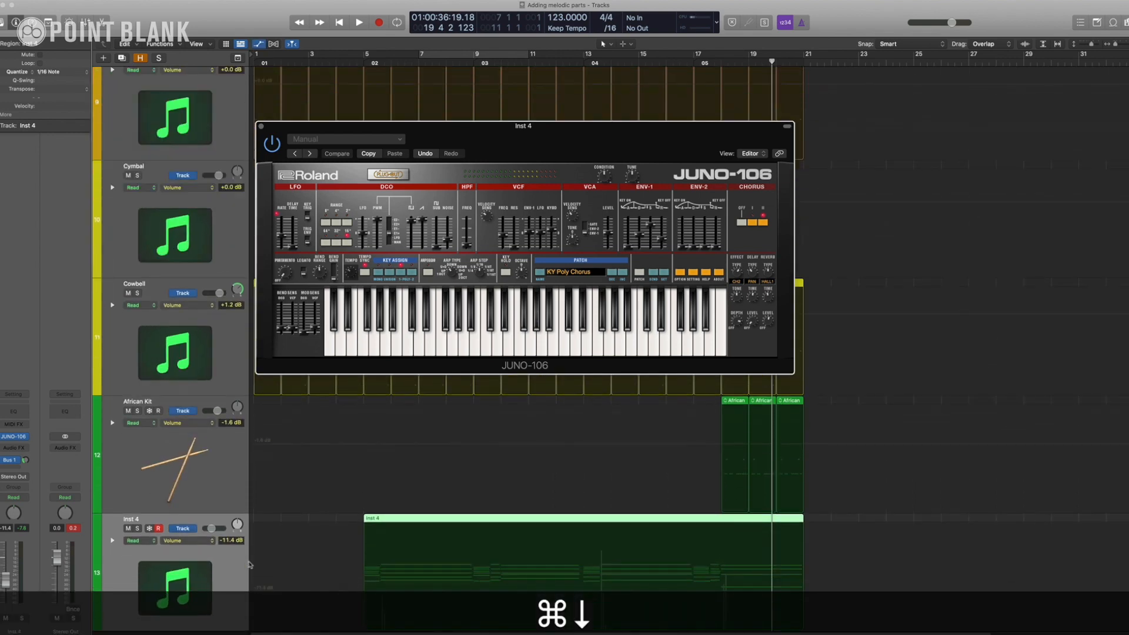
scroll(234, 584, down, 2)
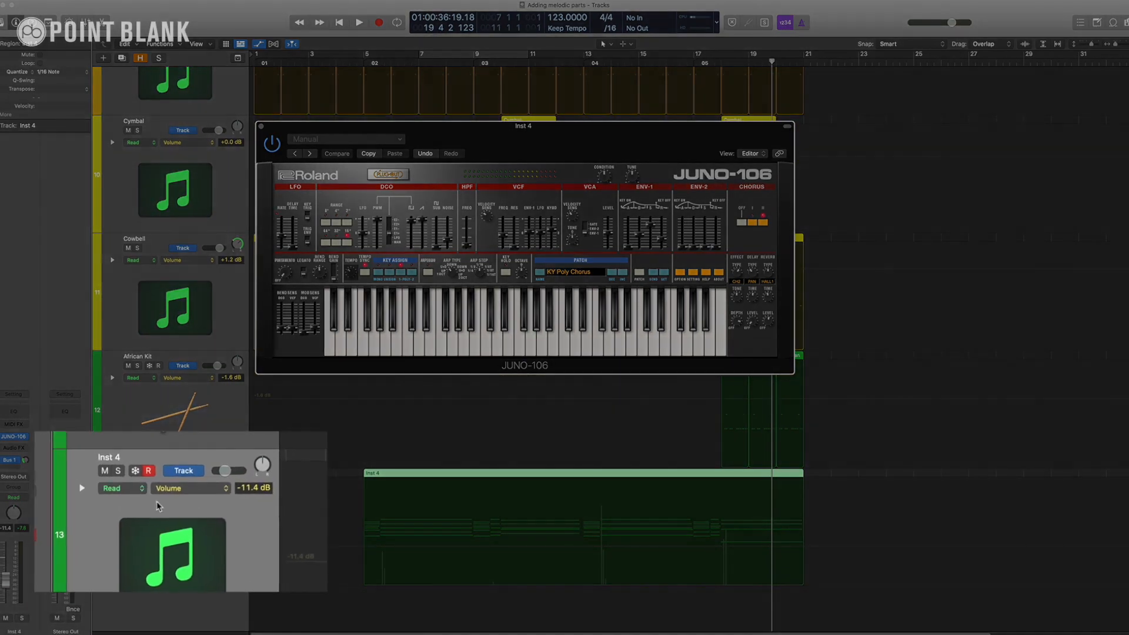
click(133, 495)
click(132, 507)
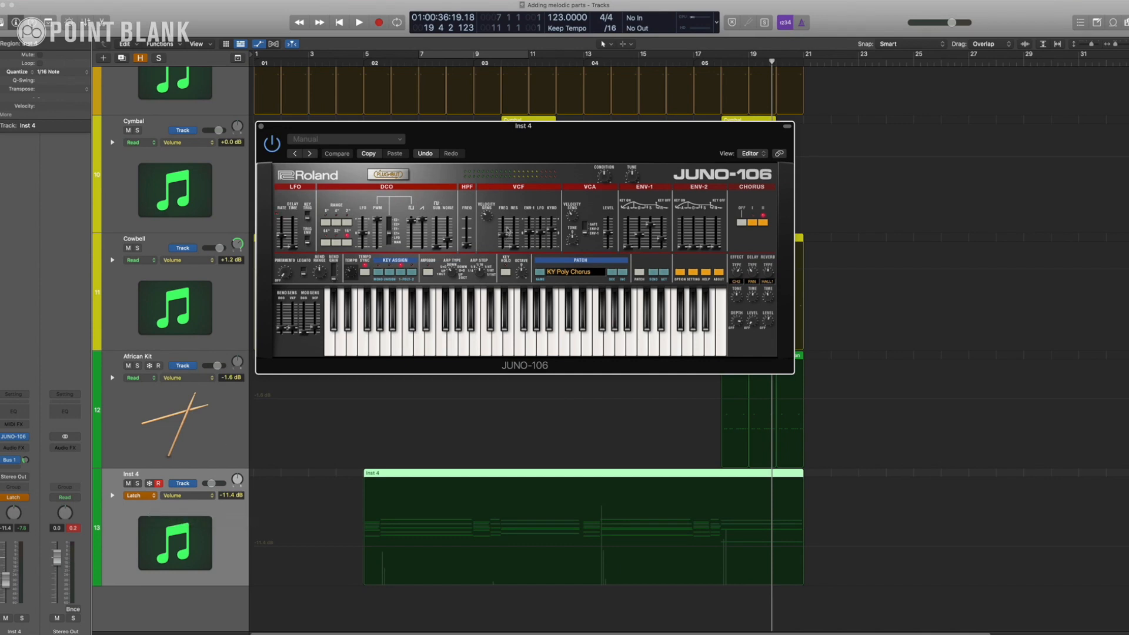
Record a VCF cutoff frequency sweep from bar 5 on the JUNO-106 and keep VCF CUTOFF FREQ as the displayed automation parameter
click(368, 55)
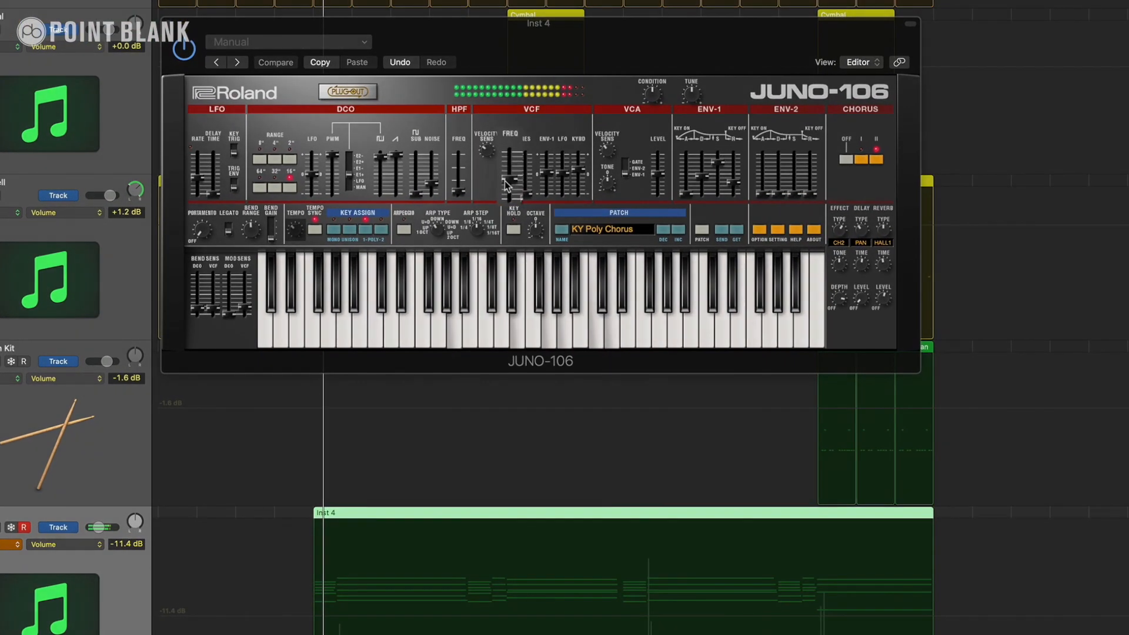
key(space)
mouse_move(506, 187)
mouse_down()
mouse_move(505, 175)
mouse_move(523, 176)
mouse_up()
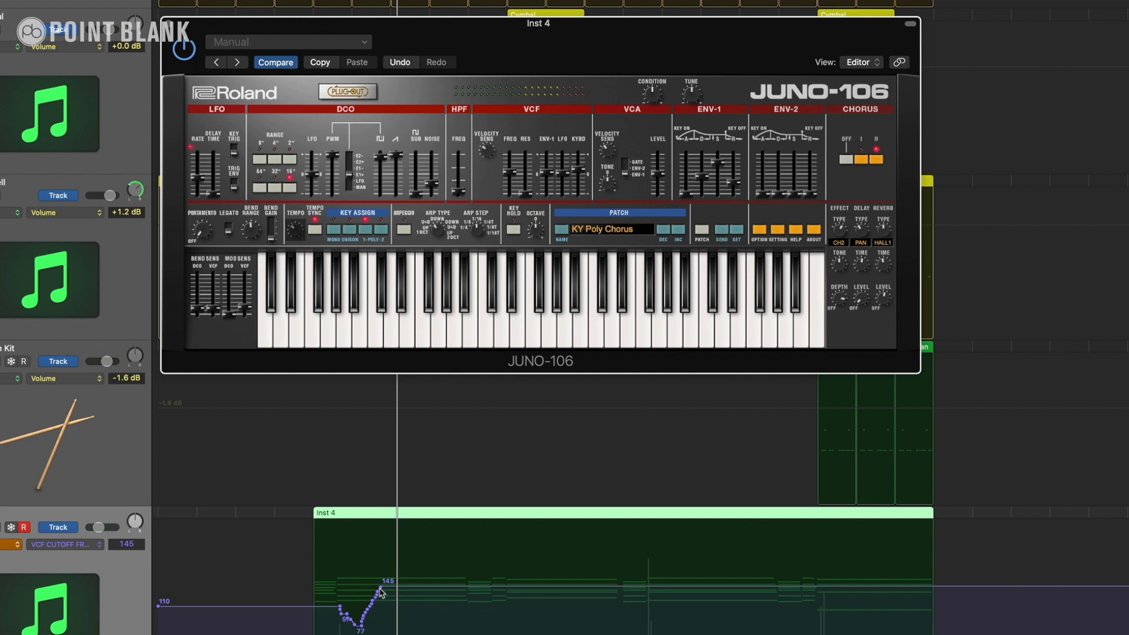
click(82, 545)
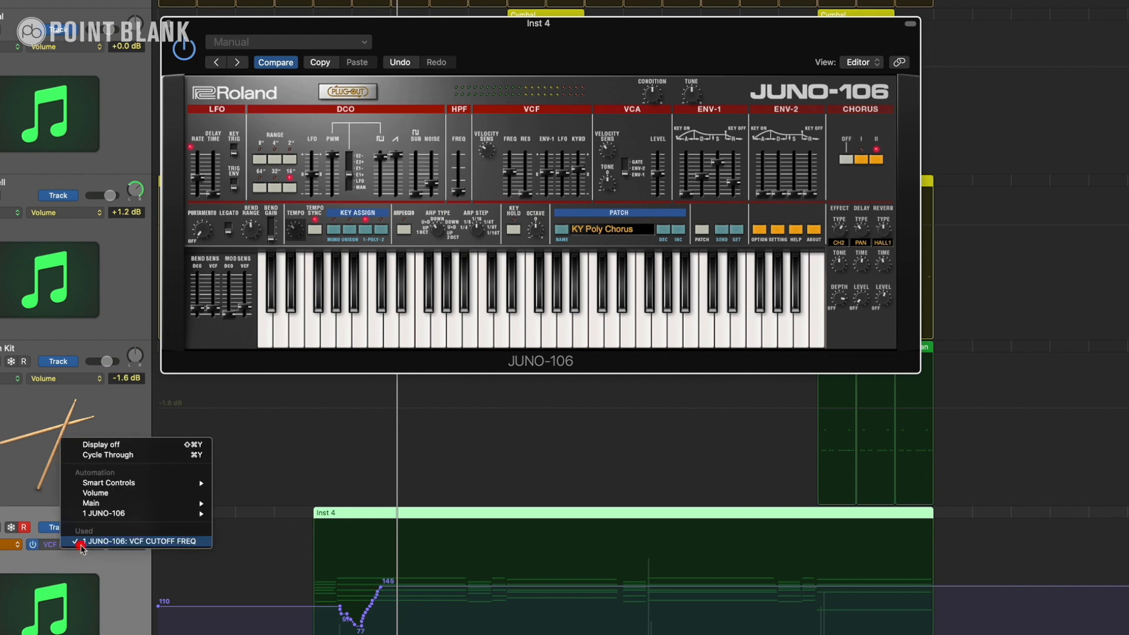
click(184, 544)
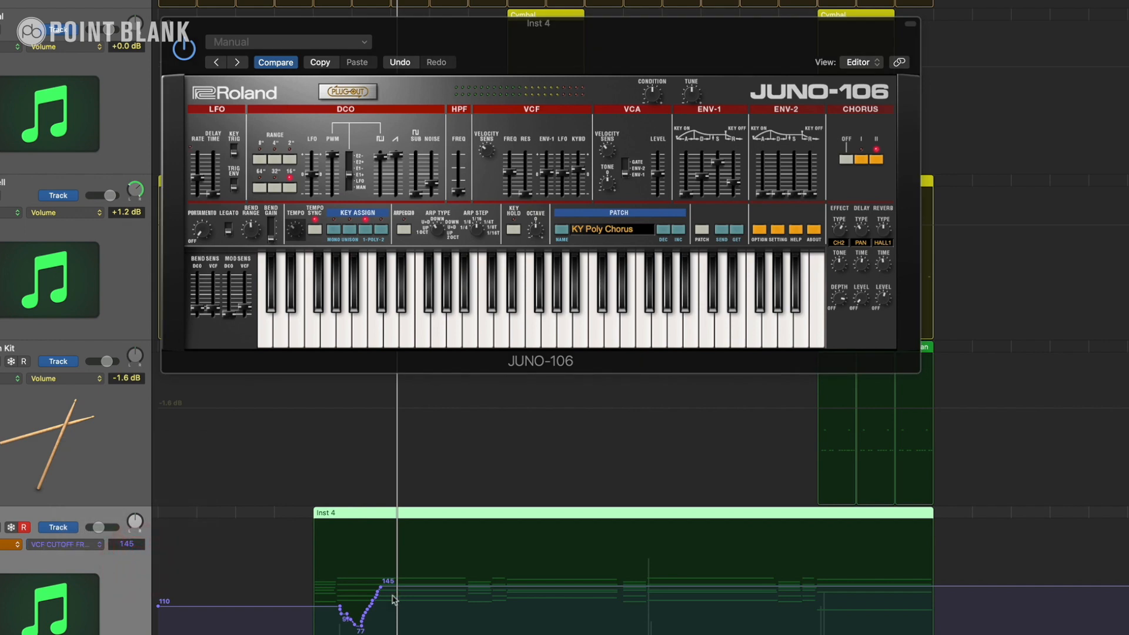
Replace the recorded cutoff sweep with a straight ramp from 96 at the Inst 4 region's start to 163 at its end
click(328, 610)
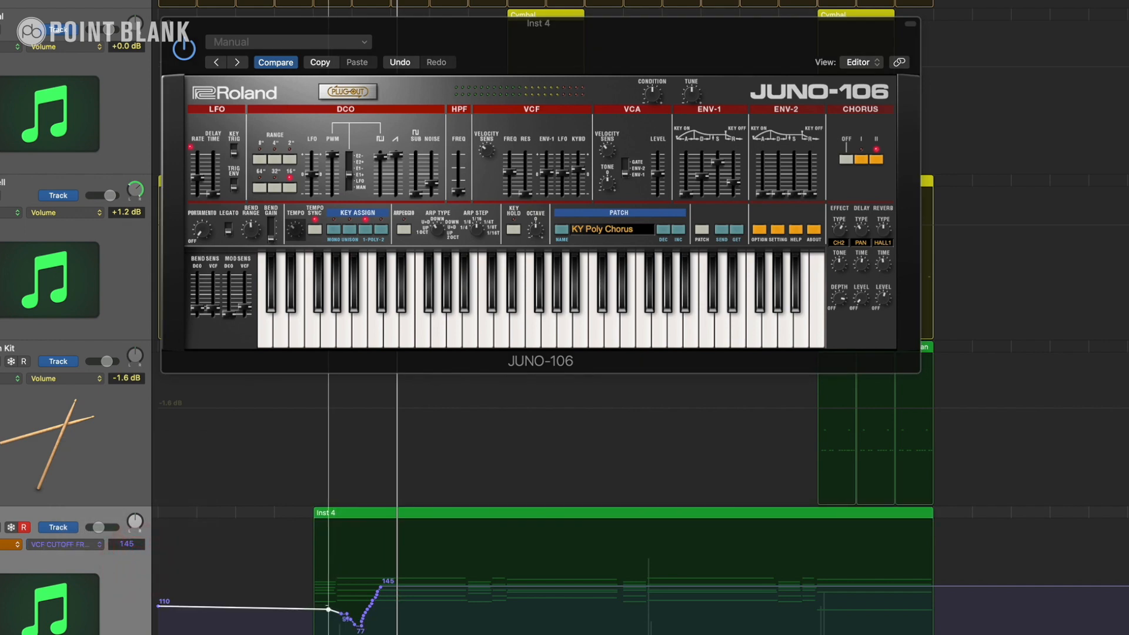
mouse_move(314, 605)
mouse_down()
mouse_move(363, 585)
mouse_move(681, 595)
mouse_move(944, 570)
mouse_move(932, 574)
mouse_up()
click(314, 611)
click(456, 558)
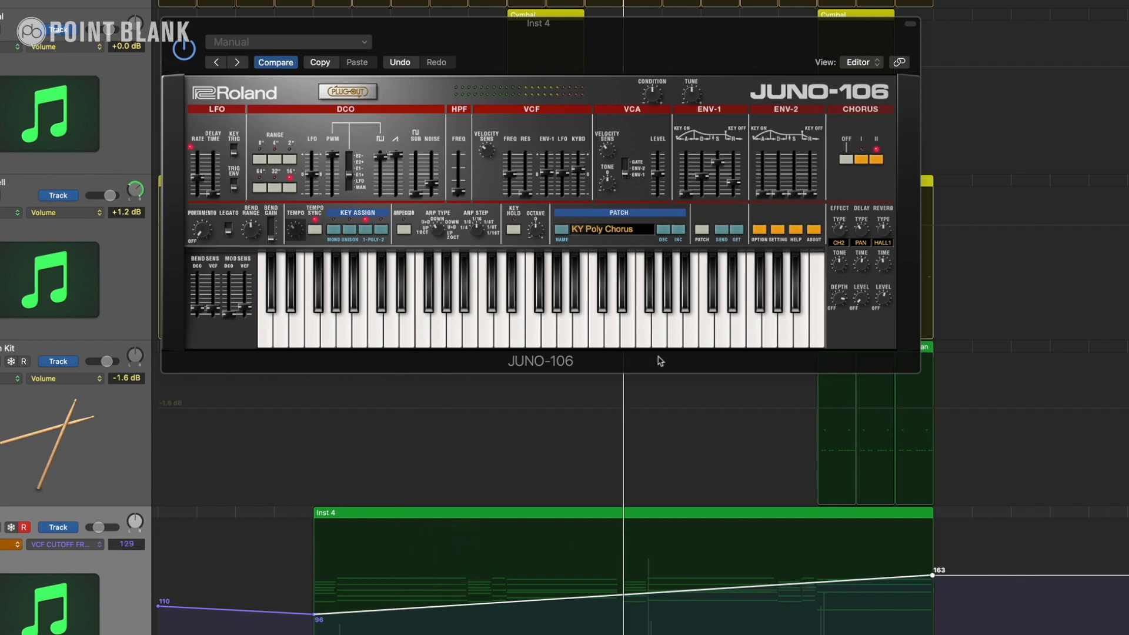
Add two cutoff automation points at about bar 13 so the ramp peaks at 133 and drops to 114
key(super+Right)
key(super+Right)
click(619, 598)
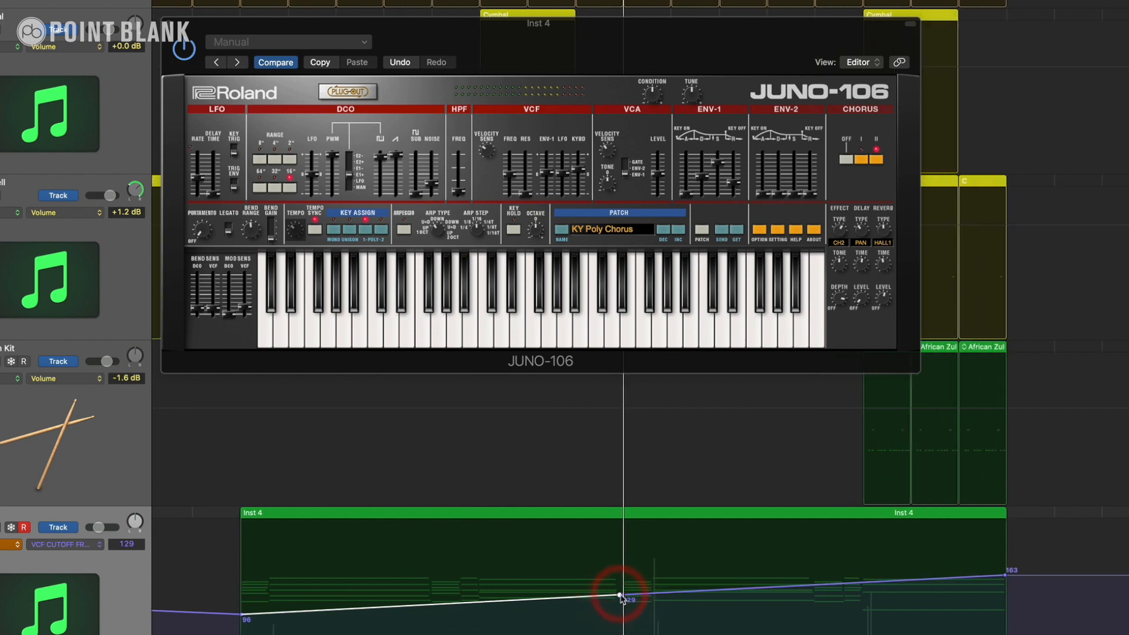
click(620, 600)
drag(618, 597, 623, 601)
click(621, 595)
click(623, 602)
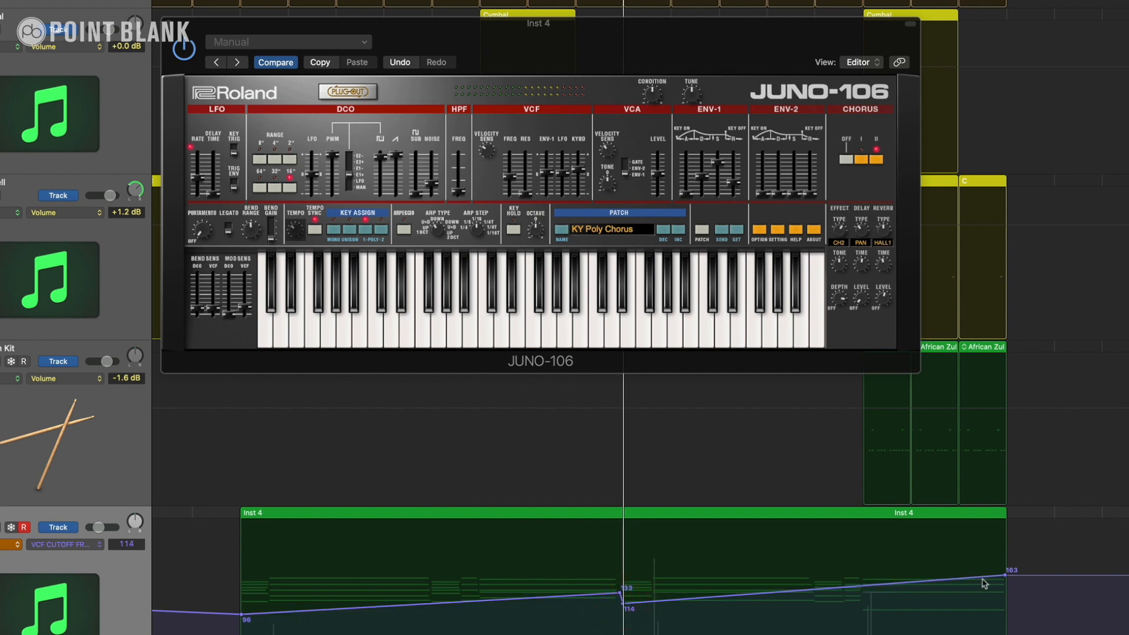
Bend both cutoff ramps downward into gradual rising curves with the Automation Curve tool and play the part from bar 5
click(714, 512)
key(t)
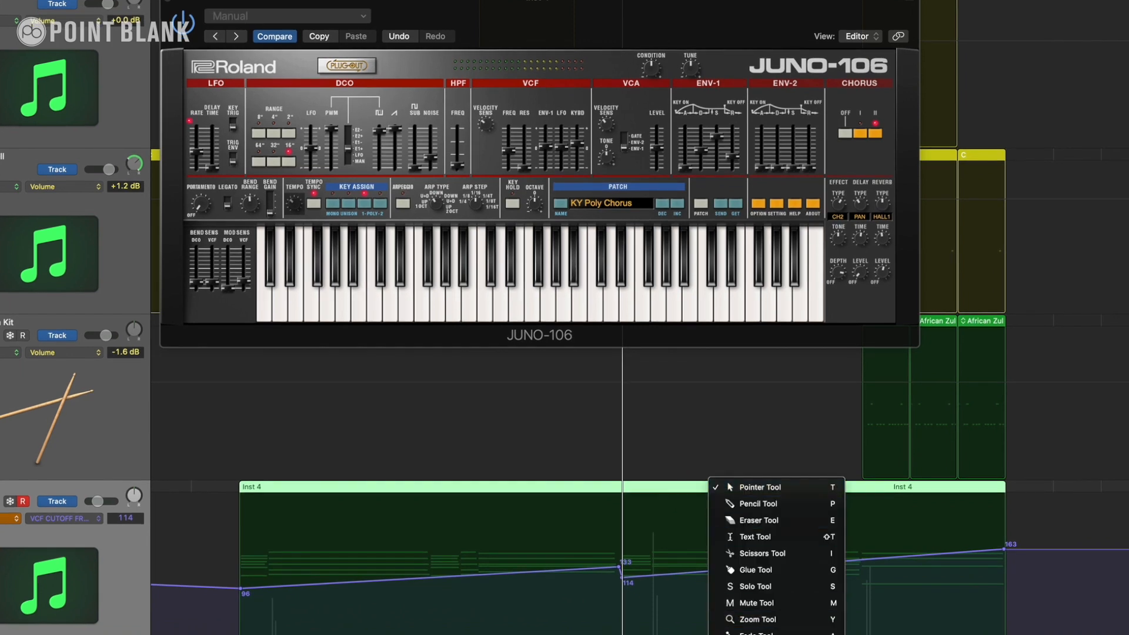
click(764, 633)
drag(441, 582, 428, 597)
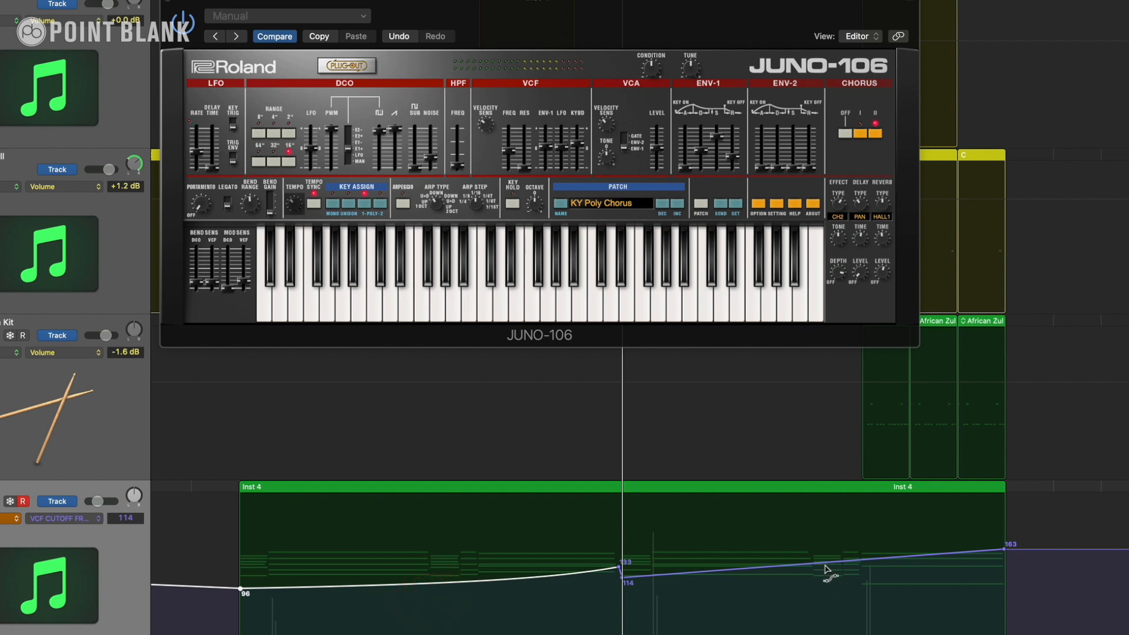
drag(826, 569, 827, 575)
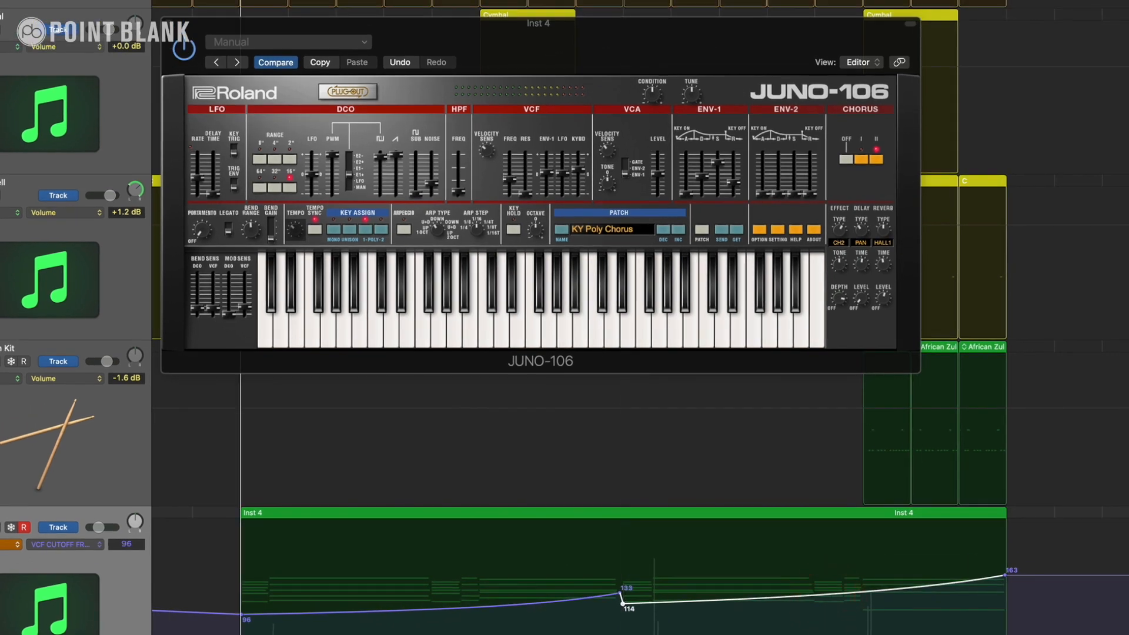
key(space)
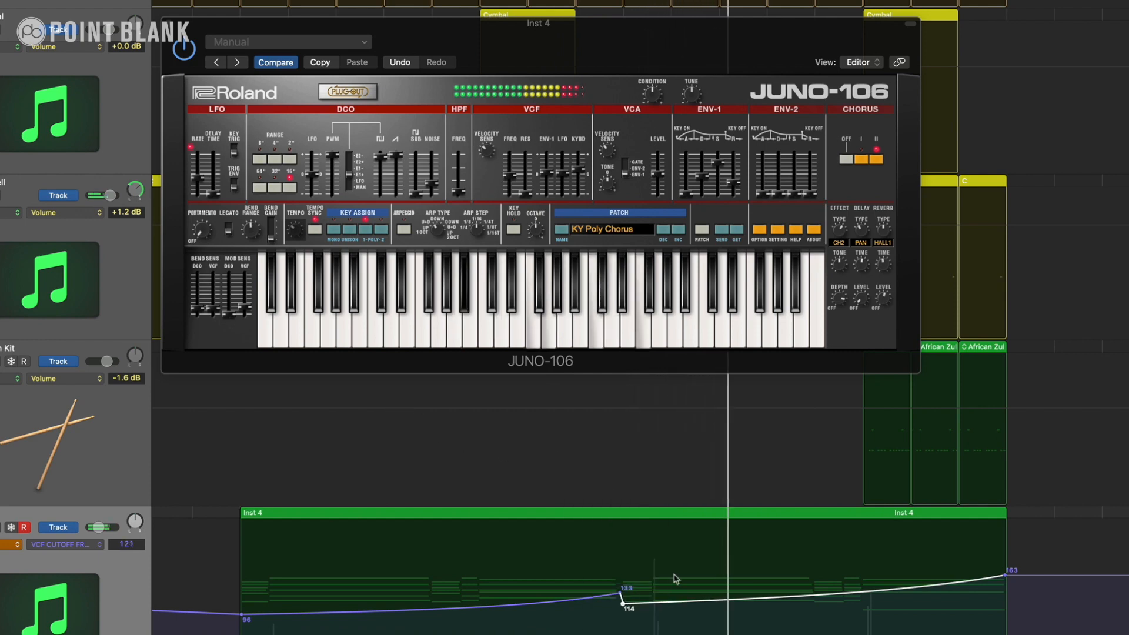
Align the 114 cutoff point directly beneath the 133 peak and lower the second ramp's end point to 158
click(626, 606)
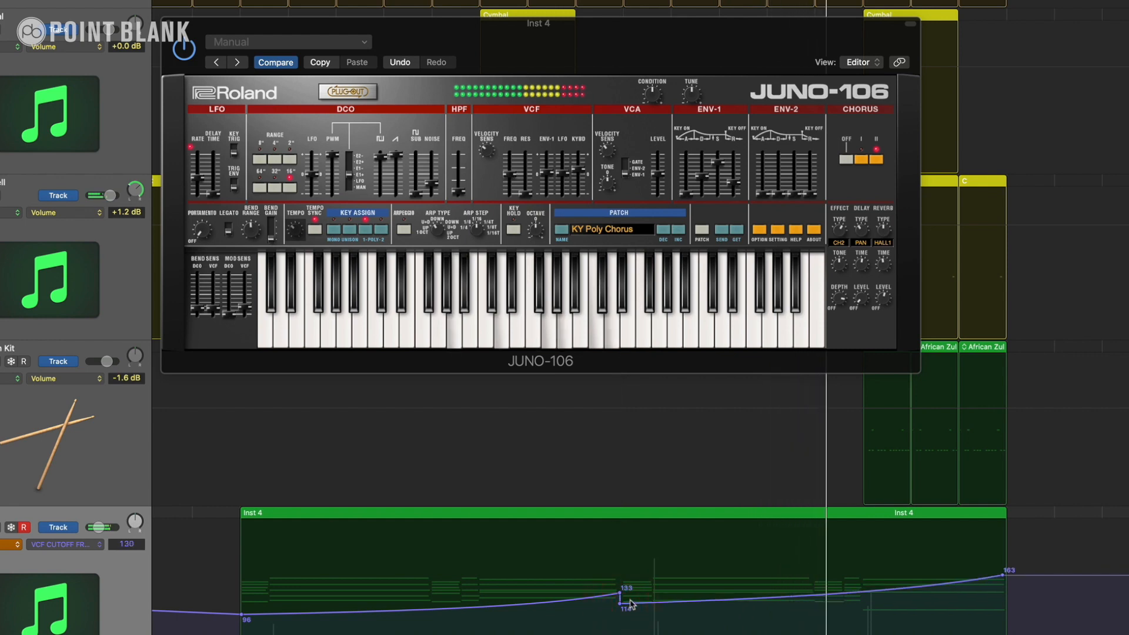
drag(1003, 576, 1003, 580)
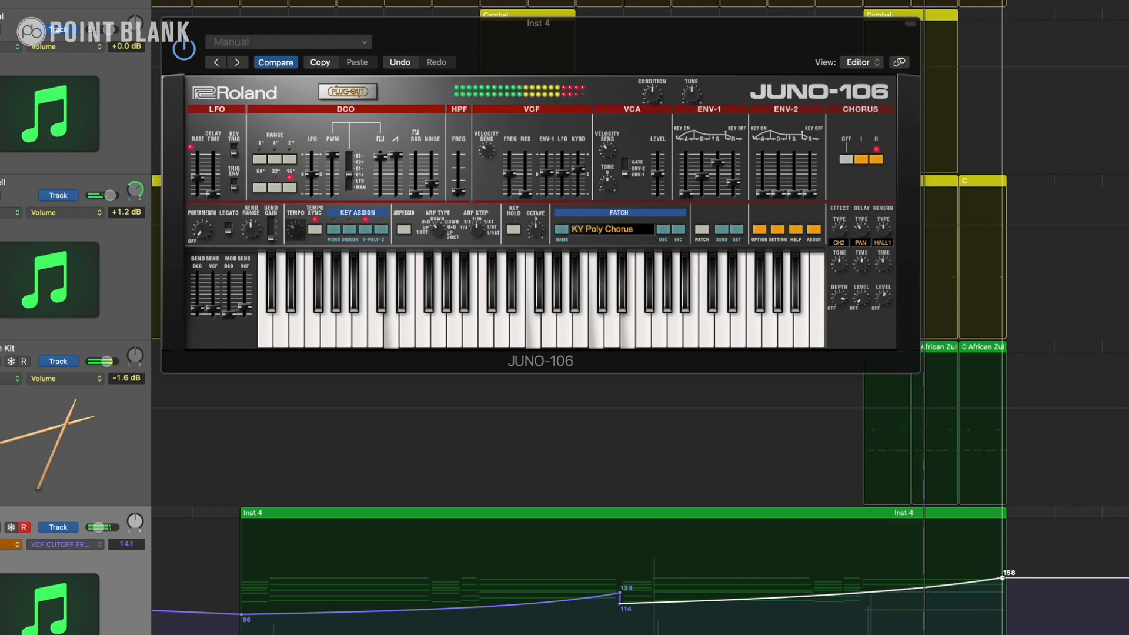
drag(1003, 579, 1004, 578)
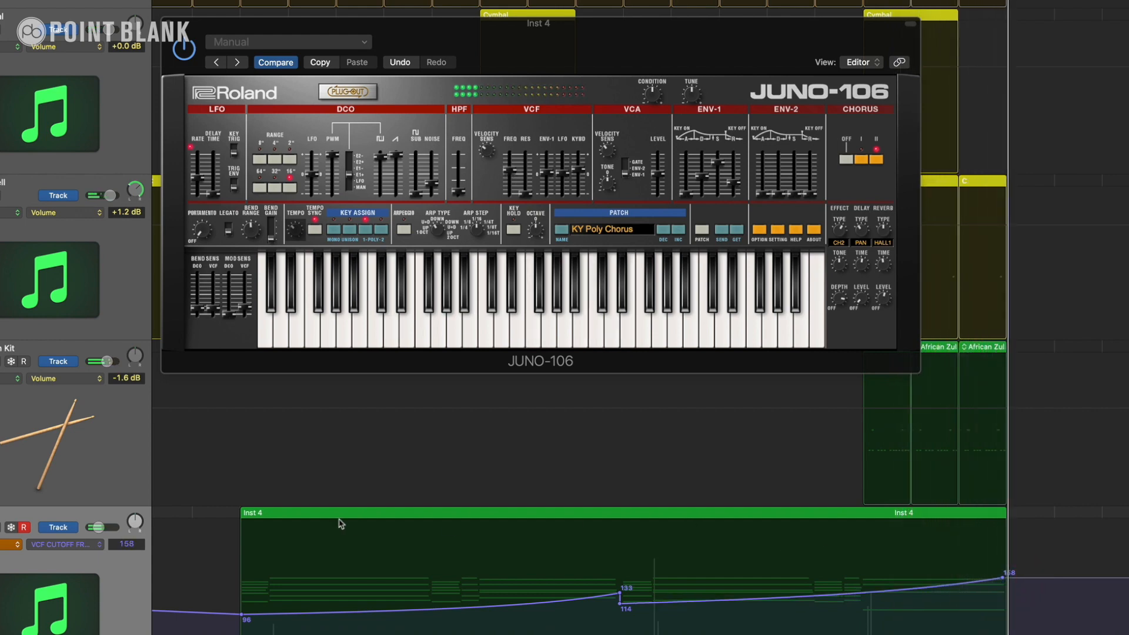
Reset the Inst 4 track's automation writing mode and record a VCF LFO modulation sweep on the JUNO-106 from bar 5
click(17, 546)
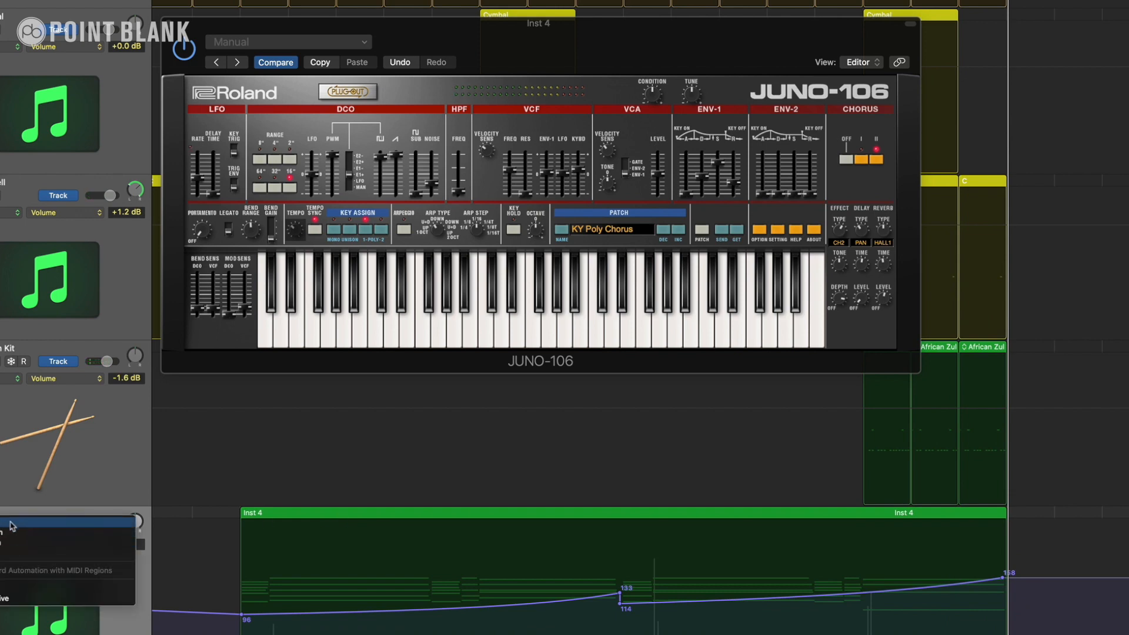
click(12, 529)
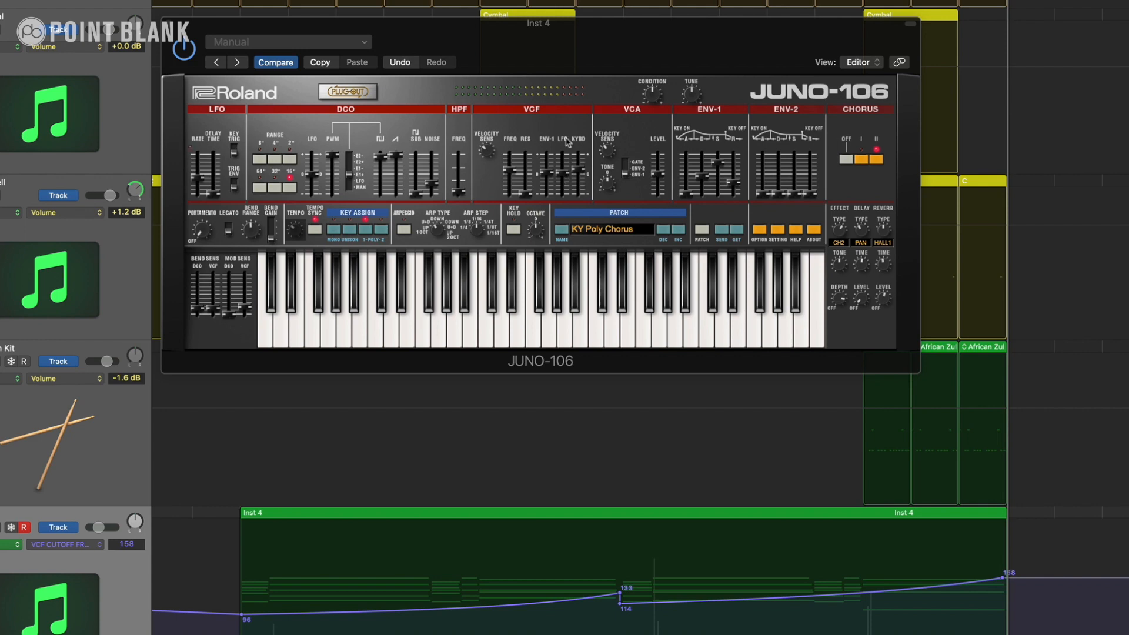
key(Return)
click(13, 548)
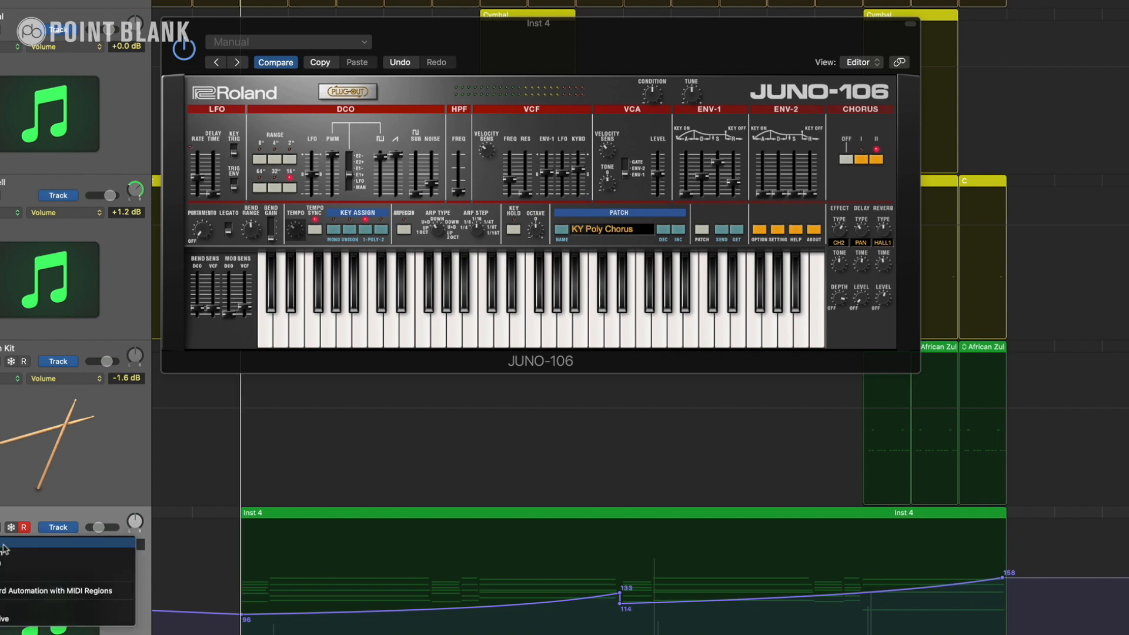
click(14, 564)
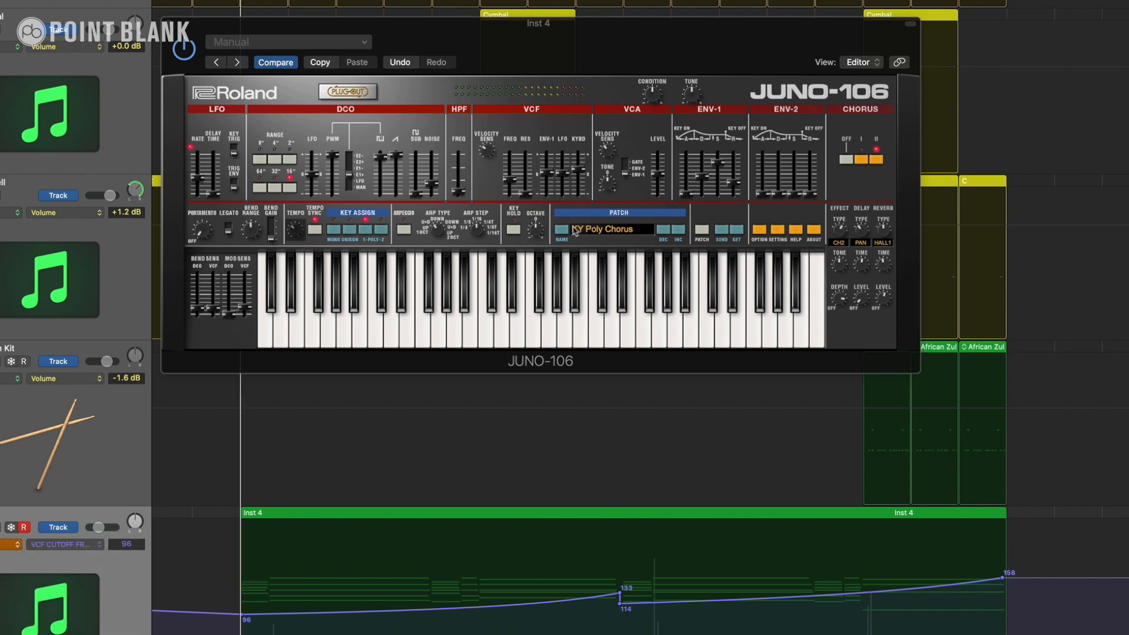
key(space)
drag(565, 182, 579, 162)
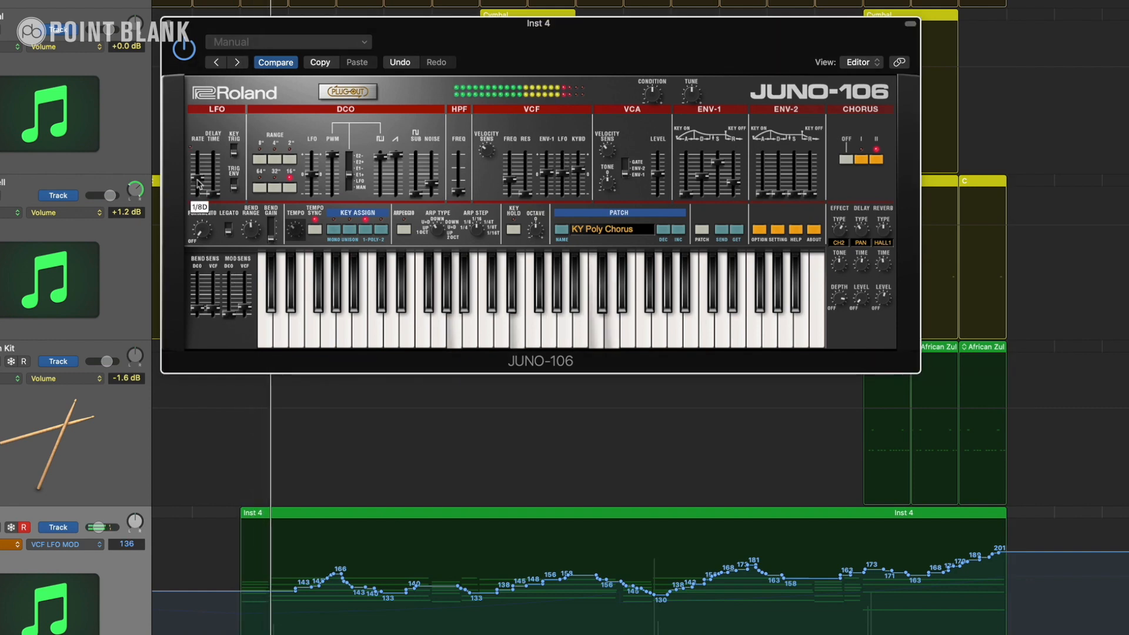
Record an LFO rate automation sweep on the JUNO-106 across the Inst 4 region
drag(199, 180, 197, 188)
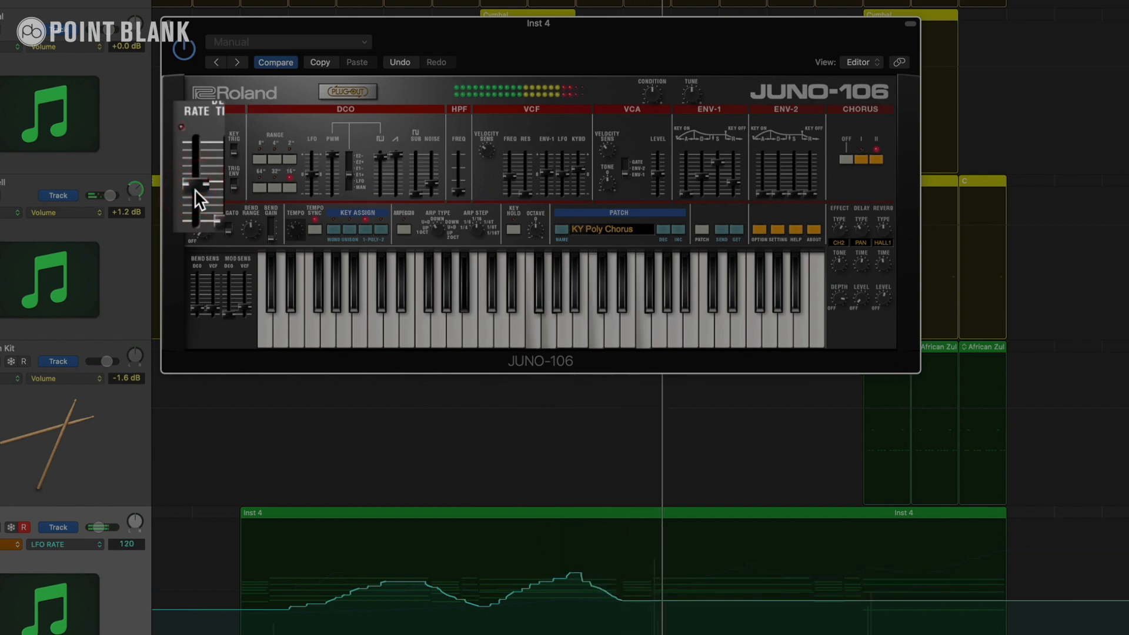
drag(195, 188, 205, 178)
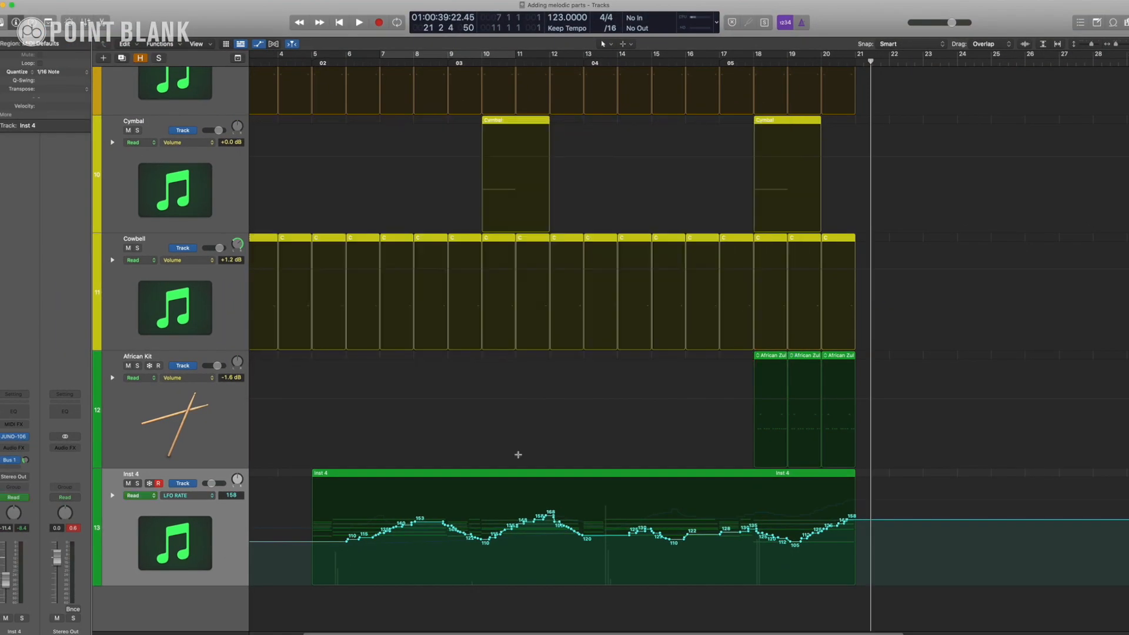
Hide the track automation and shrink the track heights until all 13 tracks fit in the arrangement
key(super+Up)
key(super+Up)
key(a)
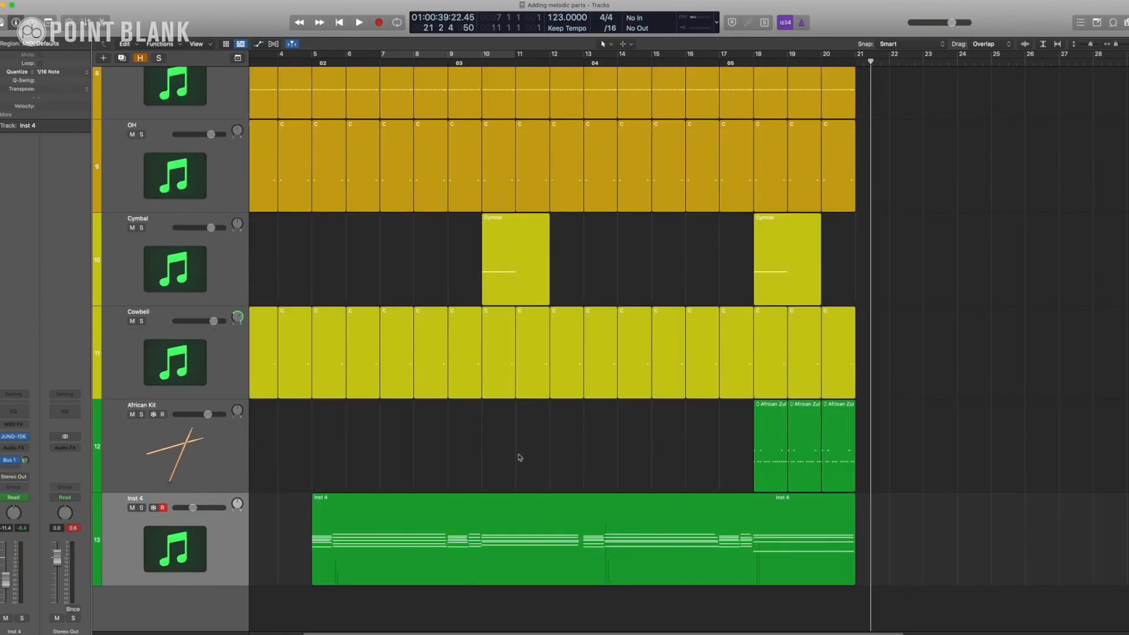
key(super+Up)
key(super+Up)
key(super+Up)
key(super+Up)
key(super+Up)
key(super+Up)
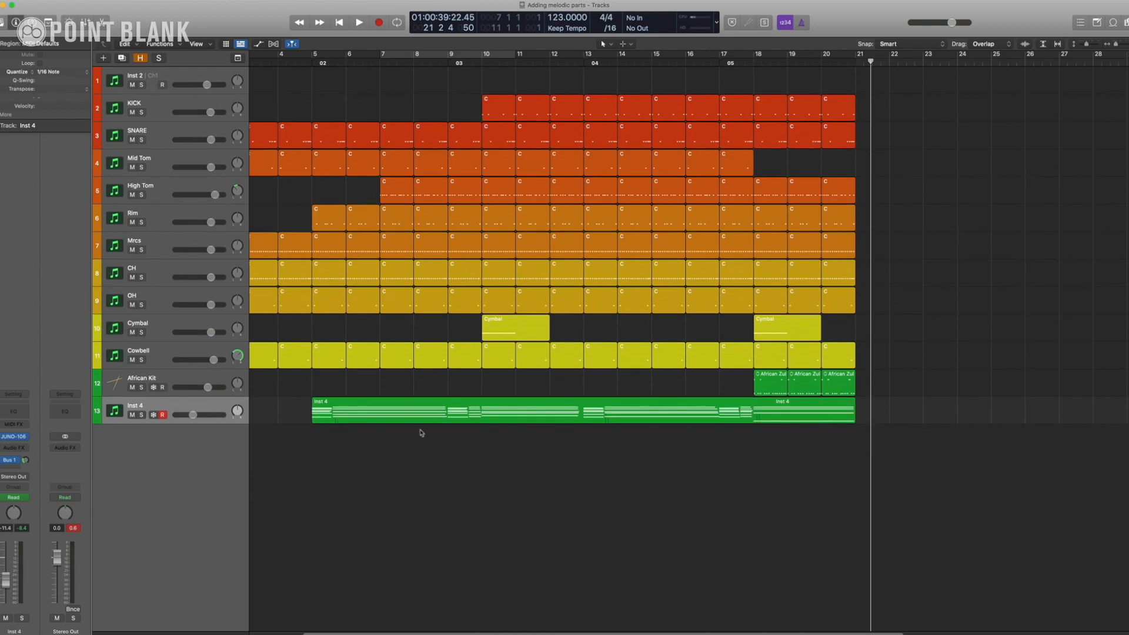
Create a new track with the same JUNO-106 setup as Inst 4 and load patch E-2: SQ ClimbingSines on it
click(122, 57)
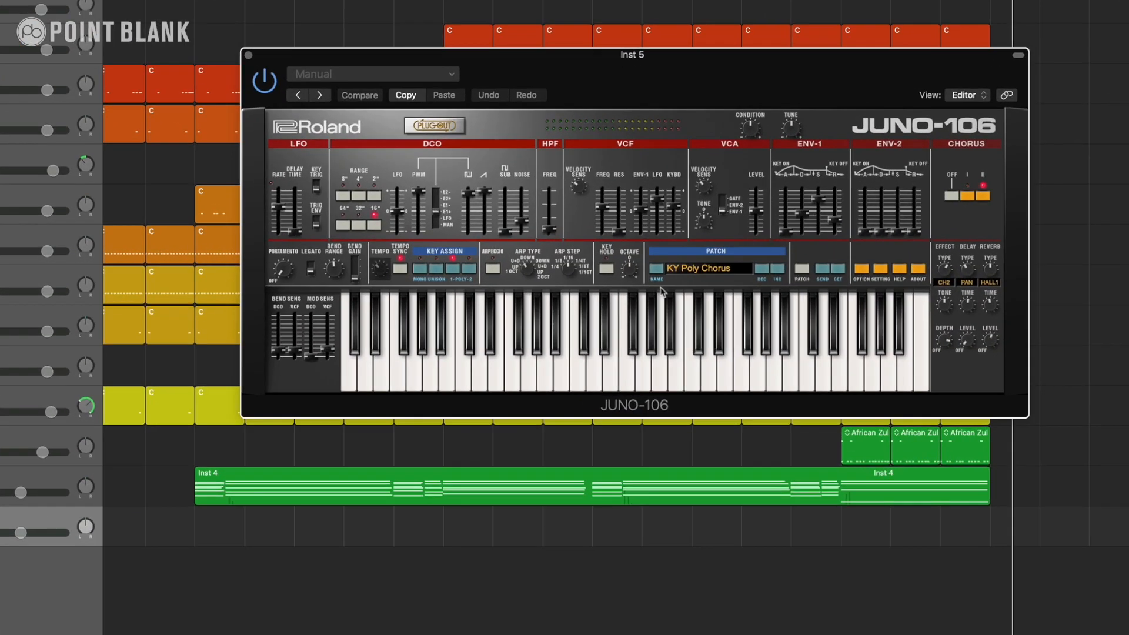
click(648, 263)
mouse_move(706, 297)
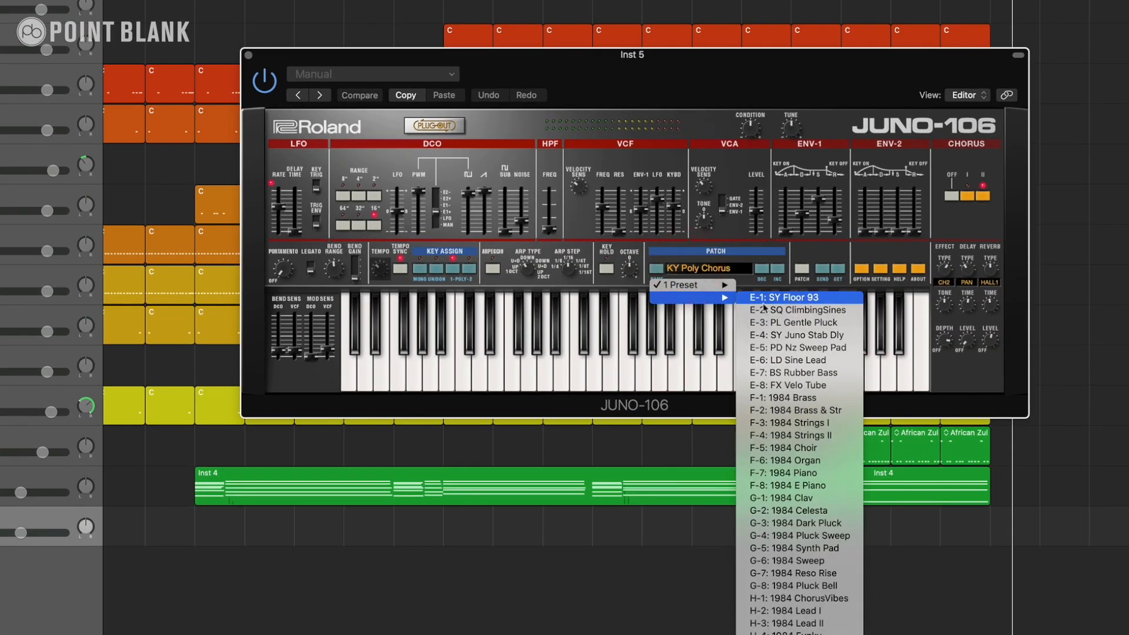
click(816, 310)
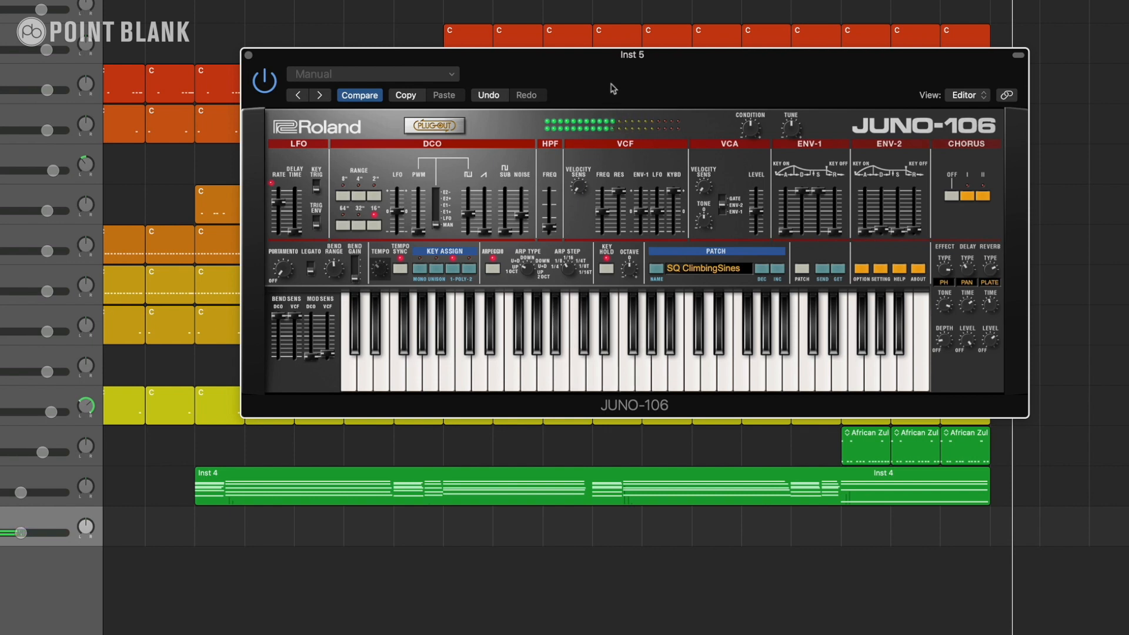
drag(613, 82, 560, 101)
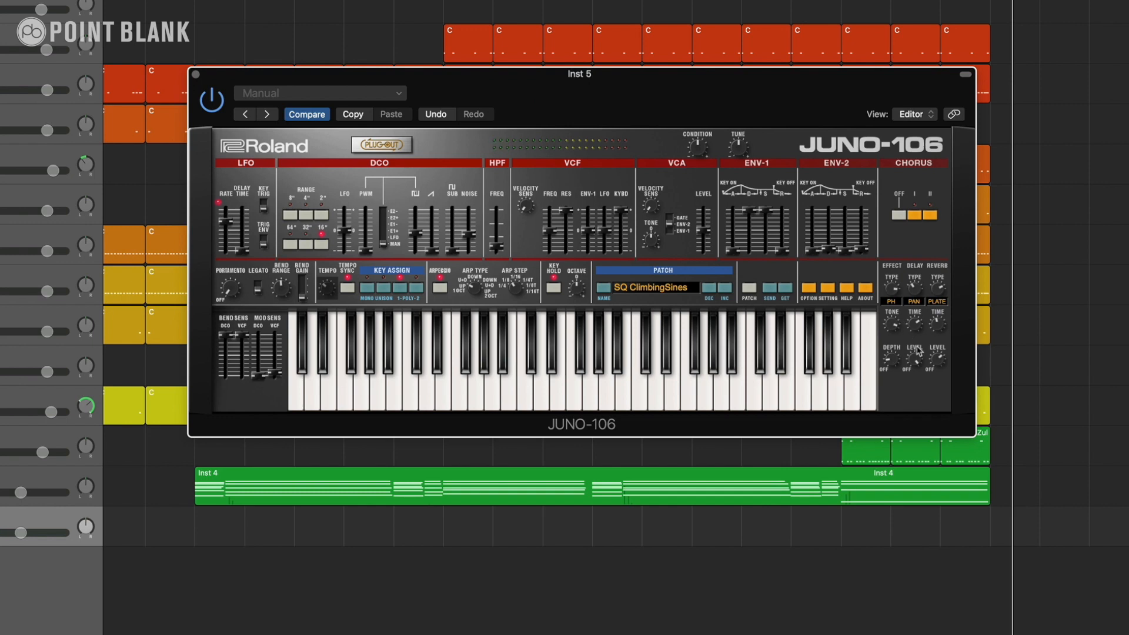
Adjust the delay level and delay time of the SQ ClimbingSines patch
click(912, 418)
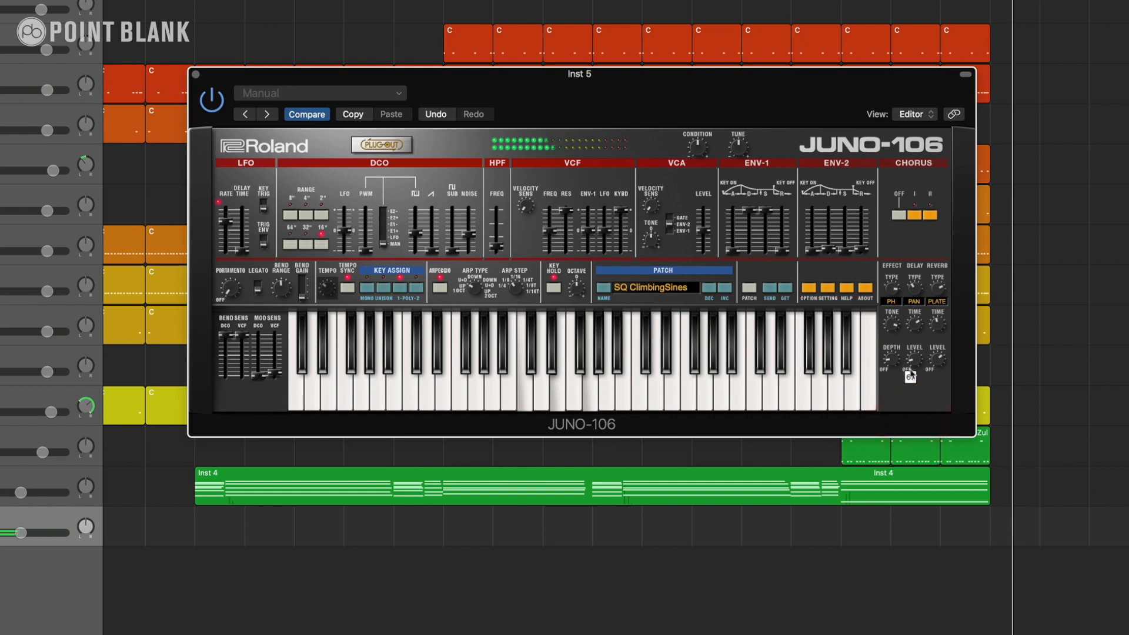
drag(910, 373, 916, 337)
click(914, 354)
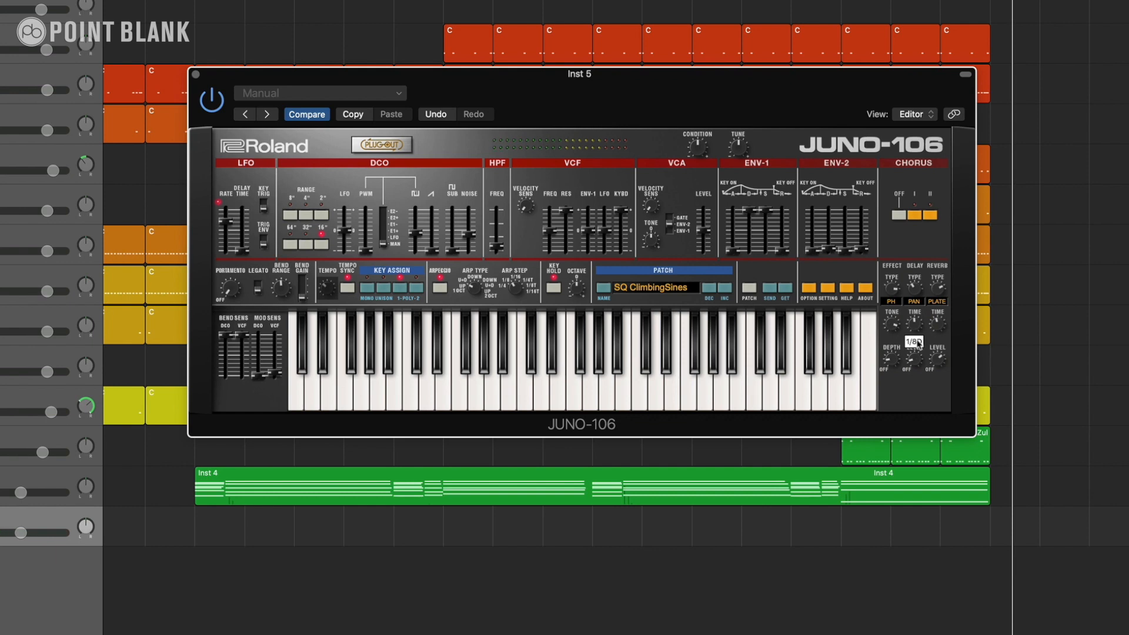
click(915, 343)
Set the arpeggio step to 1/16 and the key assign mode to Unison
drag(519, 285, 518, 282)
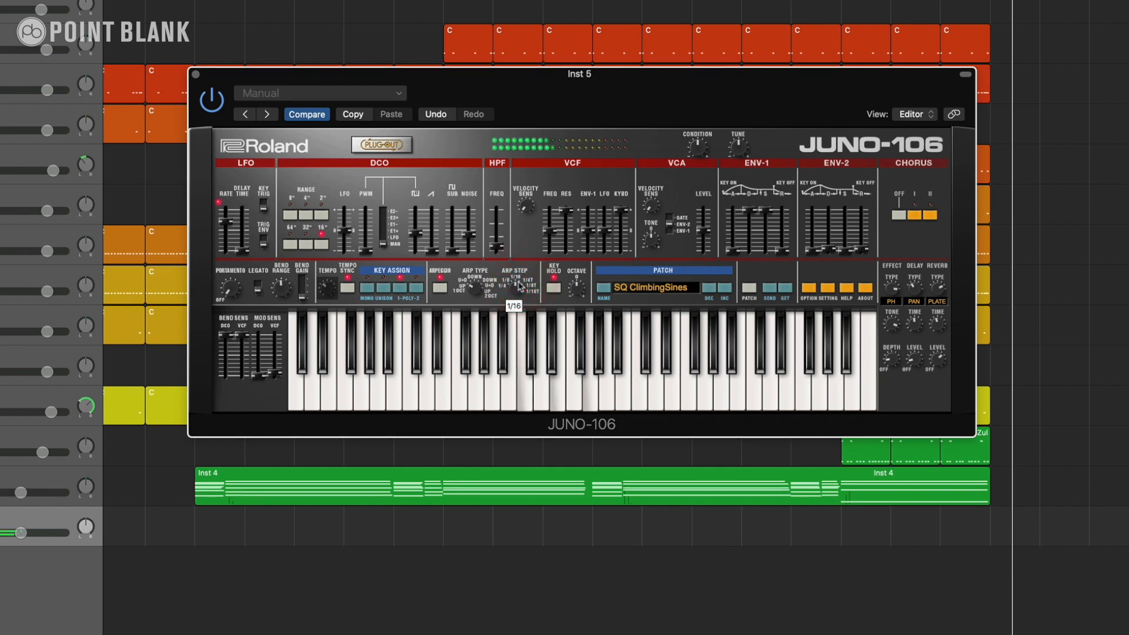
click(384, 288)
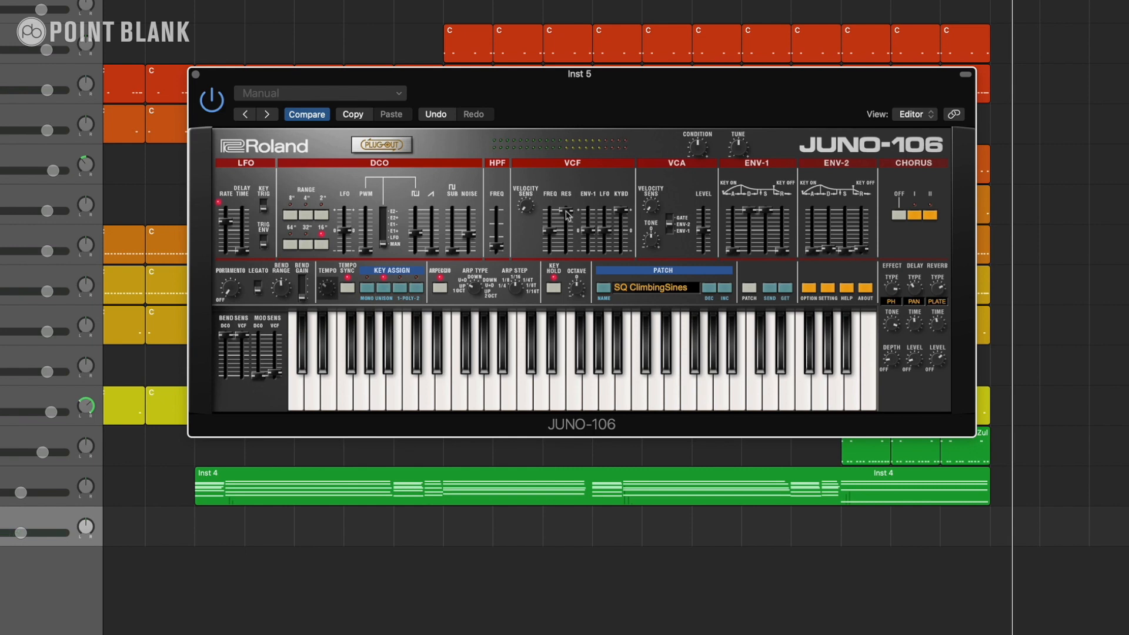
Shape the patch with lower resonance, filter cutoff at 143, sawtooth level around 214 and DCO range 8', and close the synth
drag(567, 215, 553, 233)
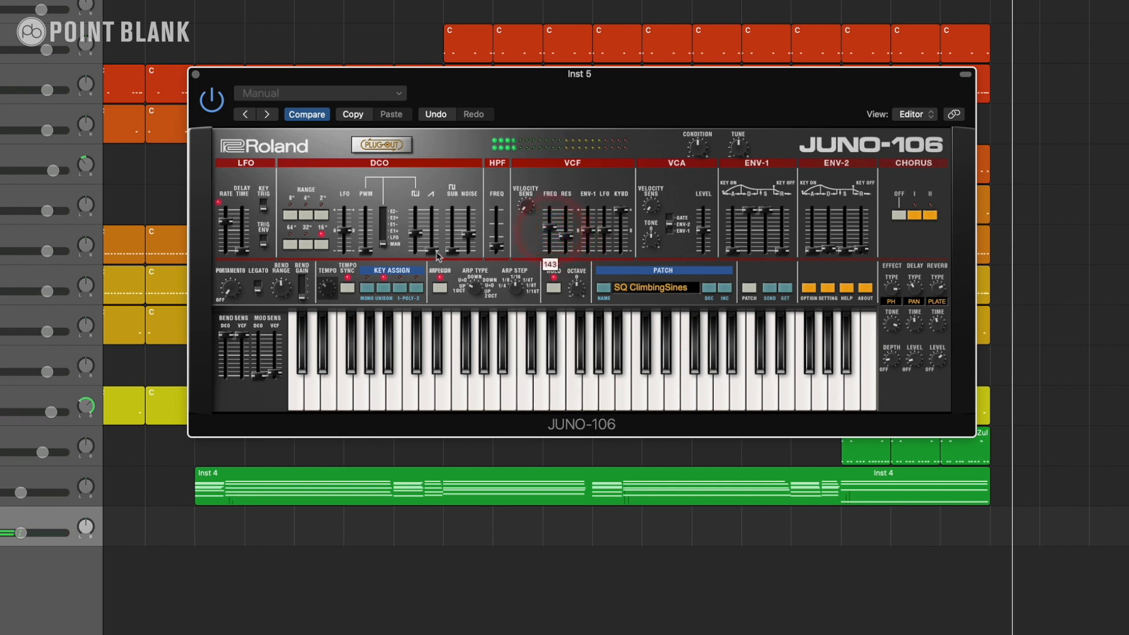
drag(433, 256, 433, 219)
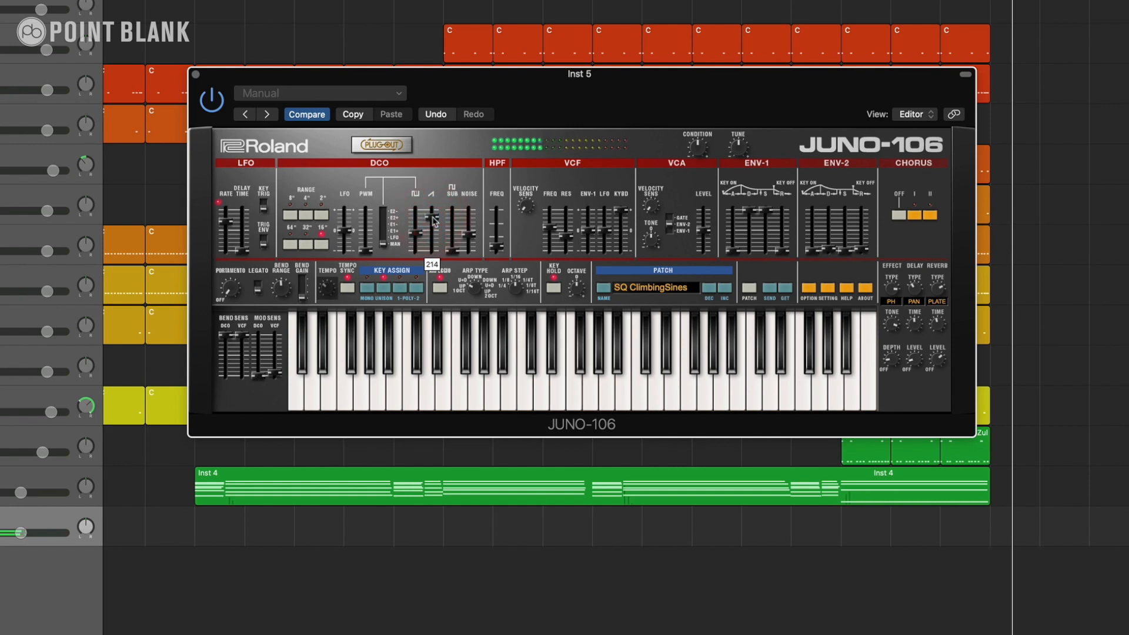
click(293, 216)
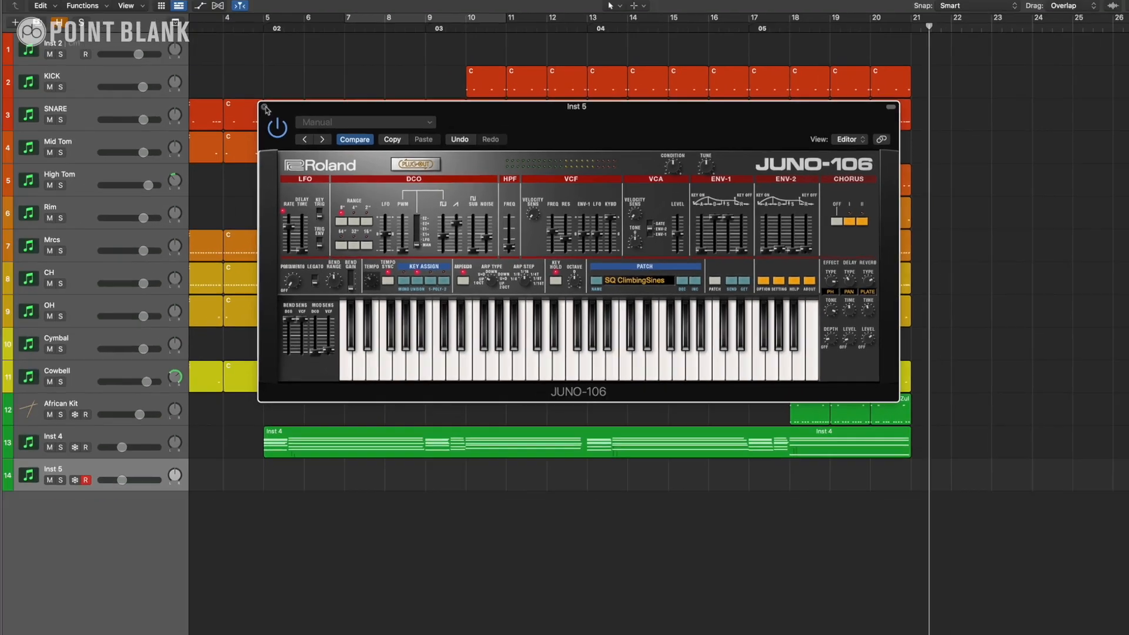
click(197, 75)
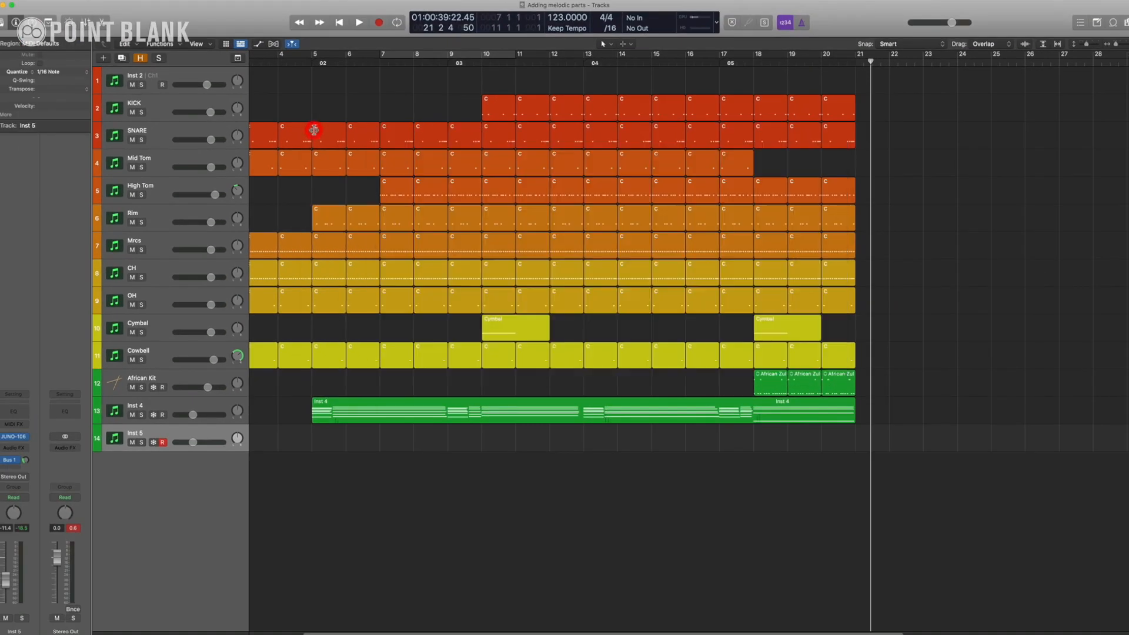
Copy the Inst 4 region onto the Inst 5 track at bar 5
click(394, 412)
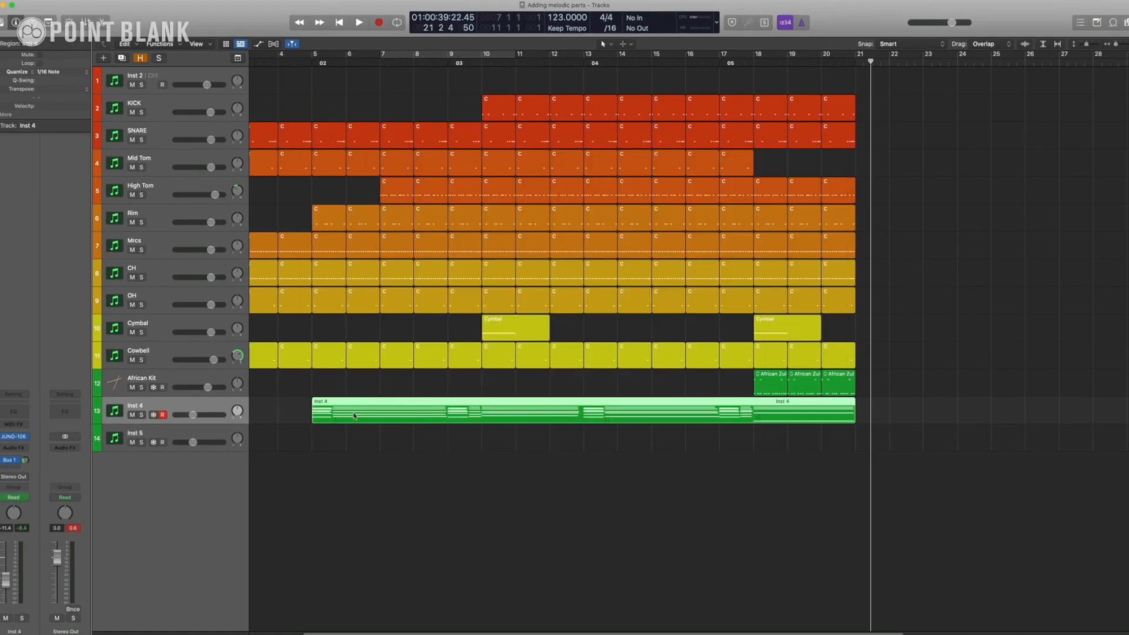
drag(354, 415, 354, 436)
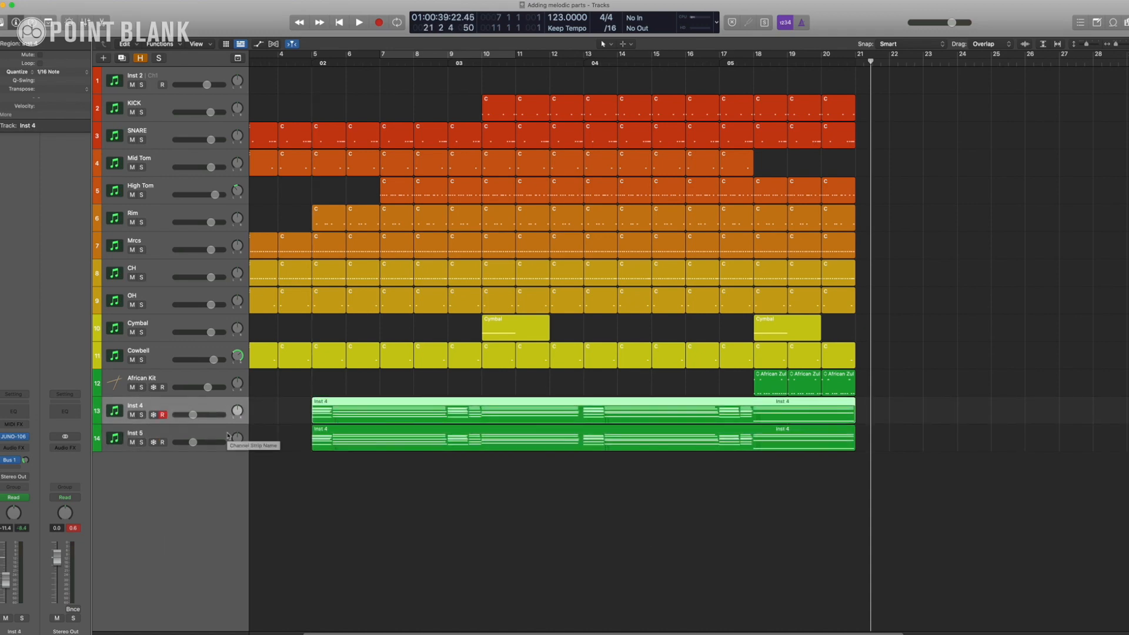
Show track automation and inspect the VCF LFO MOD and VCF CUTOFF FREQ curves copied to Inst 5
key(a)
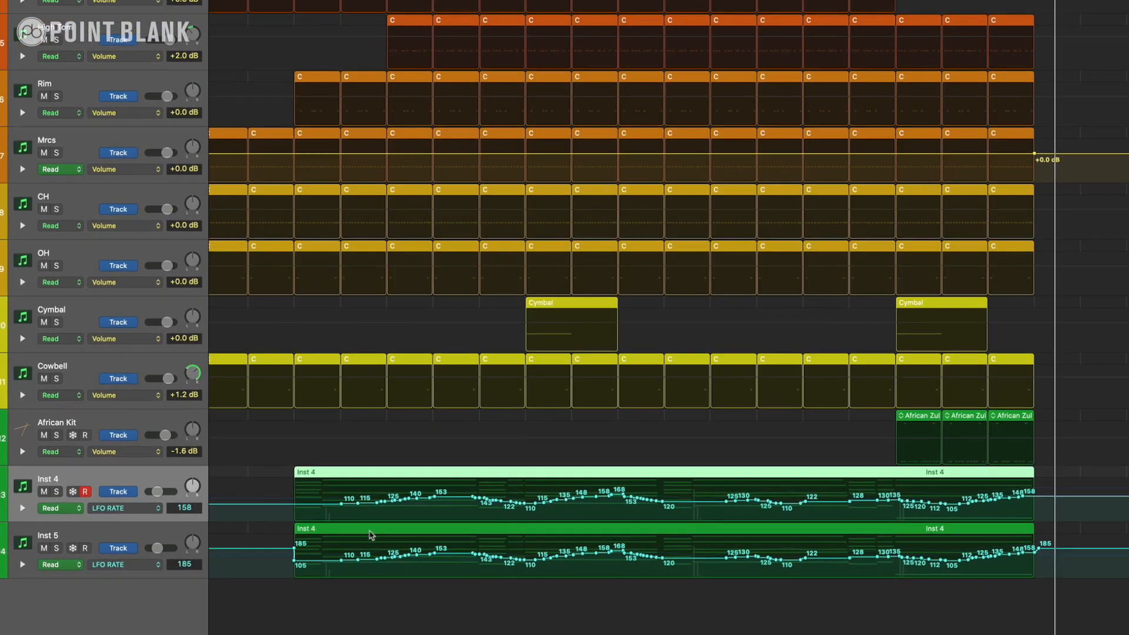
click(180, 533)
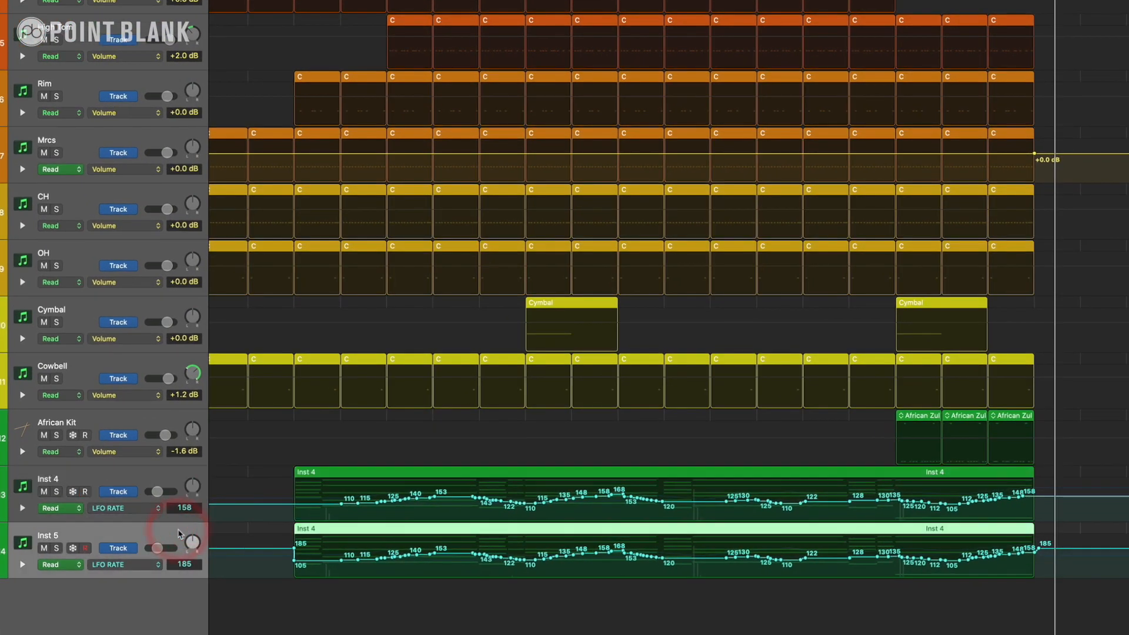
click(140, 562)
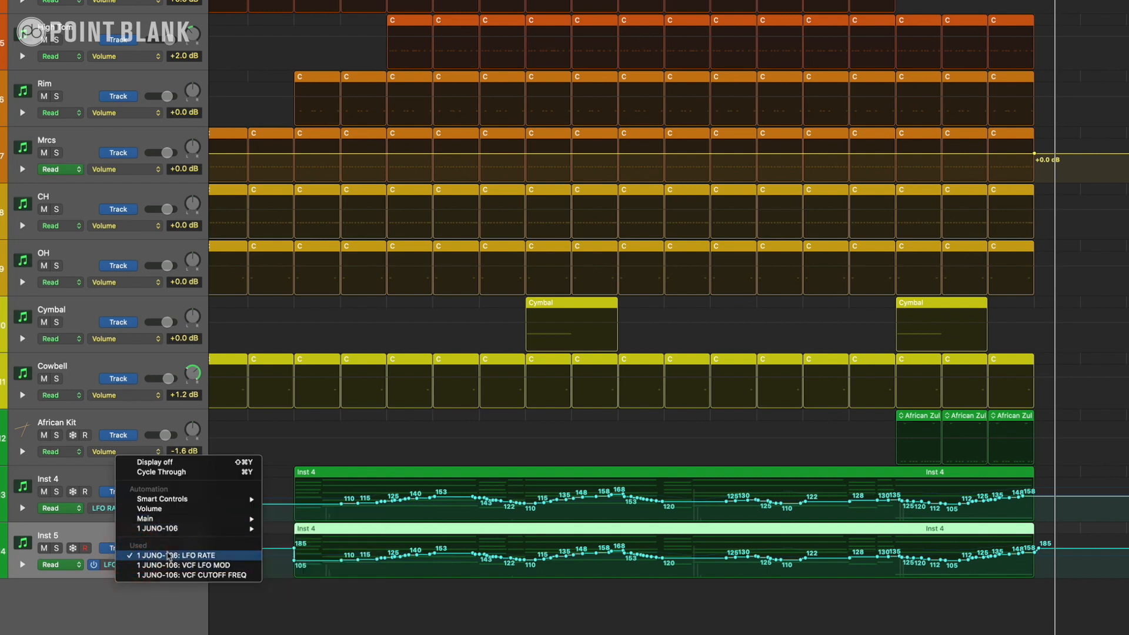
click(202, 565)
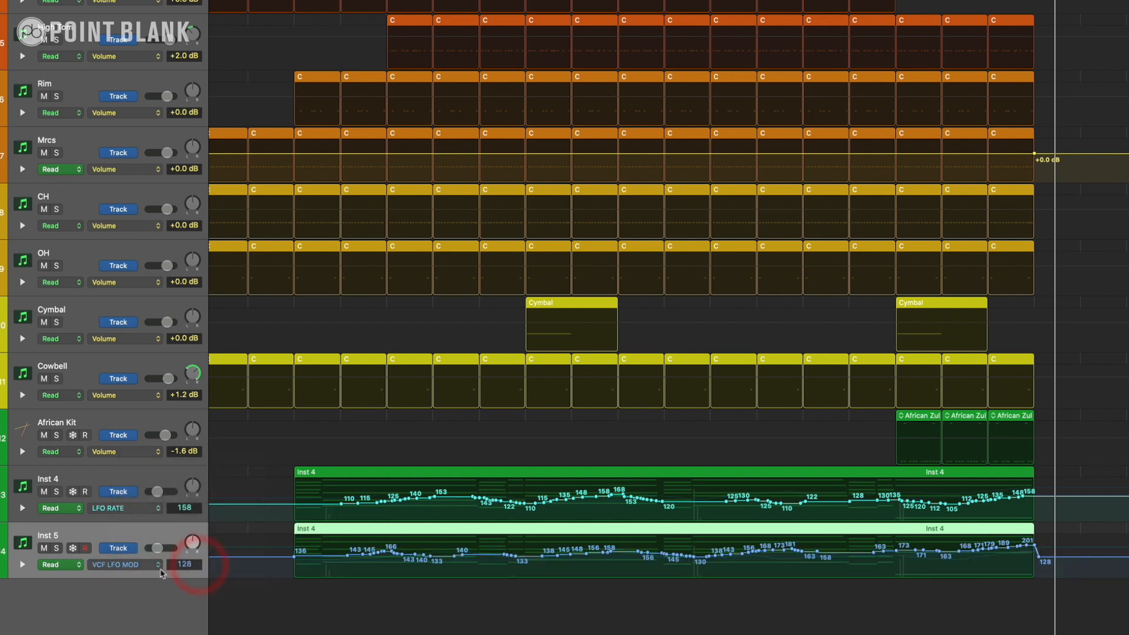
click(147, 566)
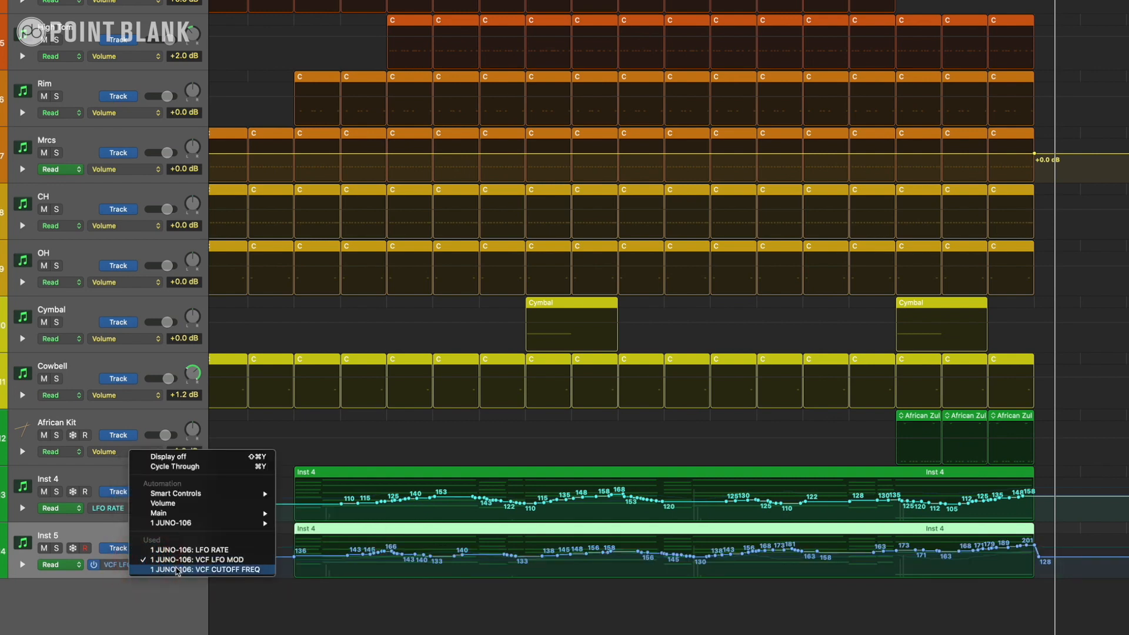
click(177, 569)
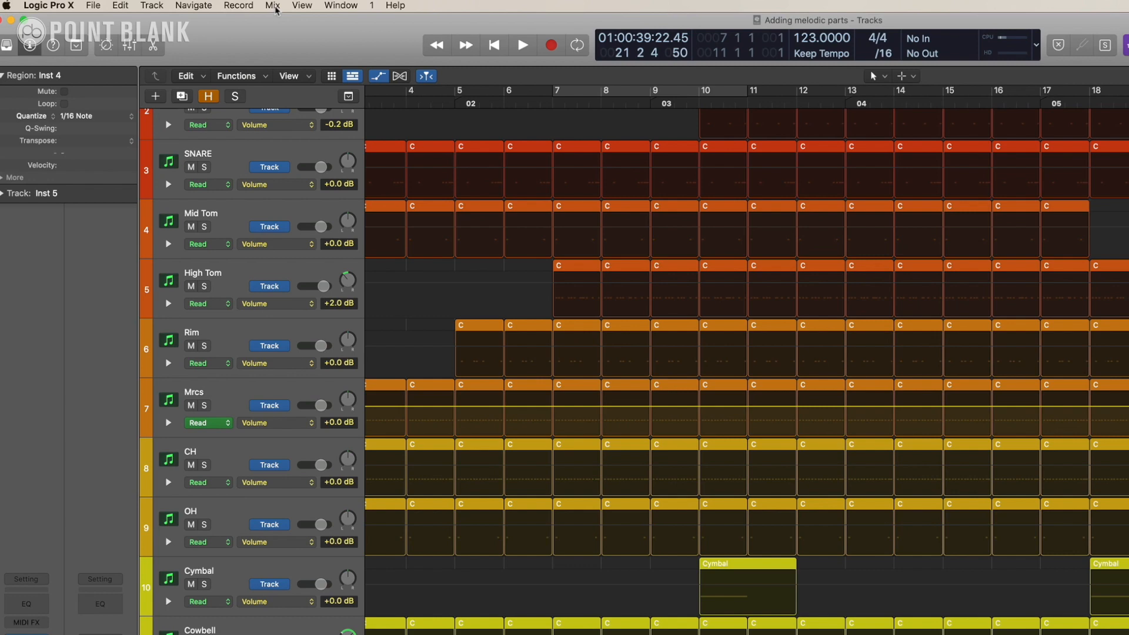
Check the setting for moving track automation with regions
click(273, 6)
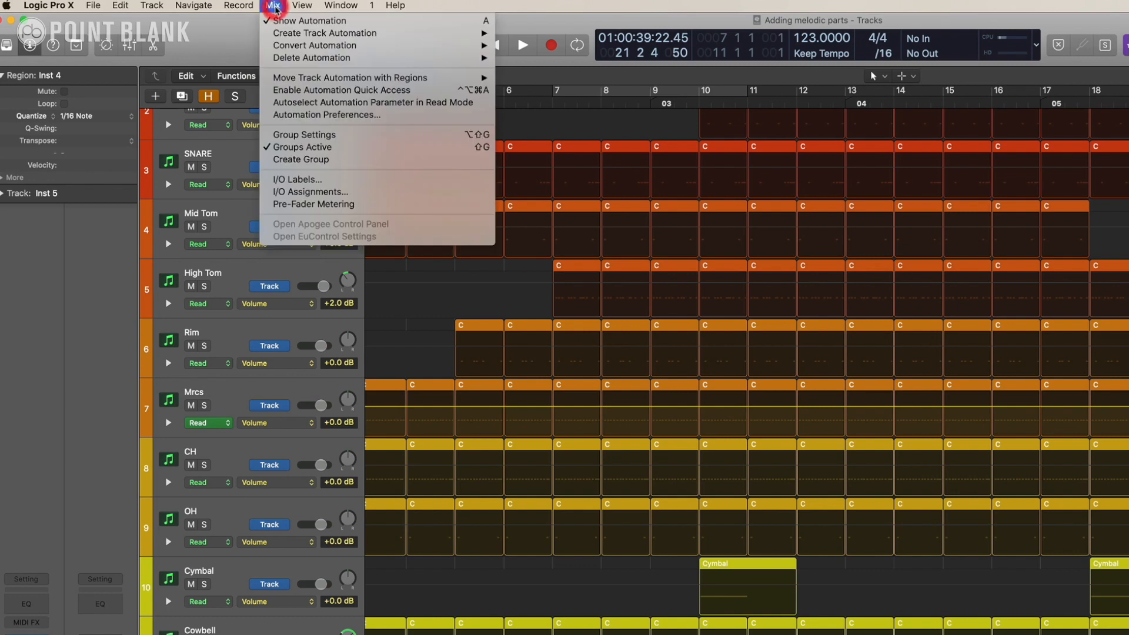
mouse_move(292, 84)
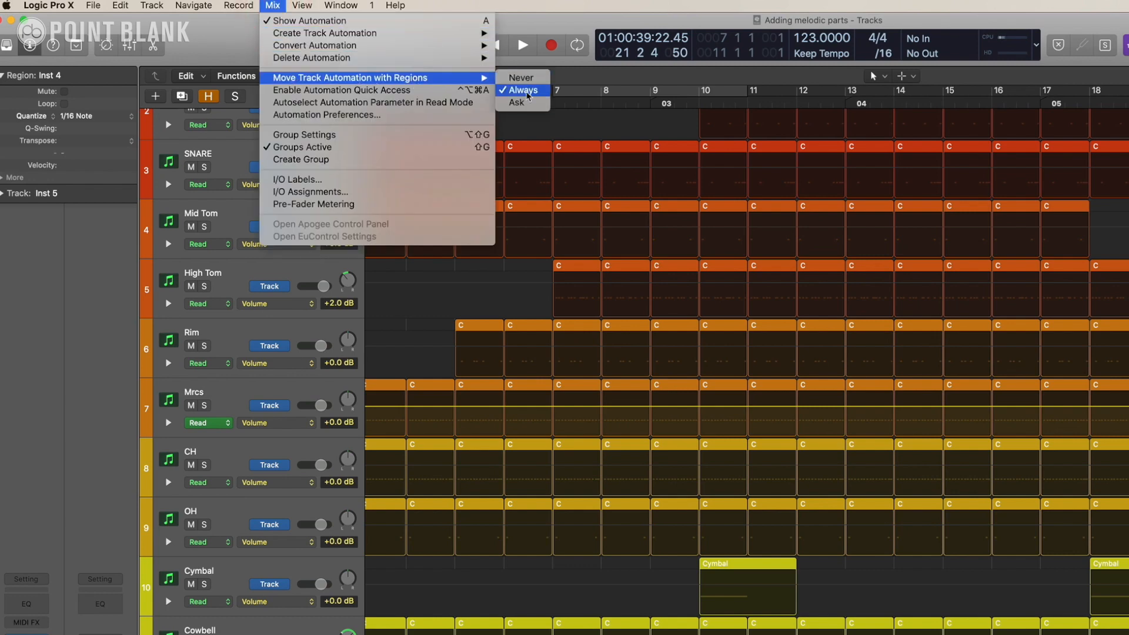
click(244, 47)
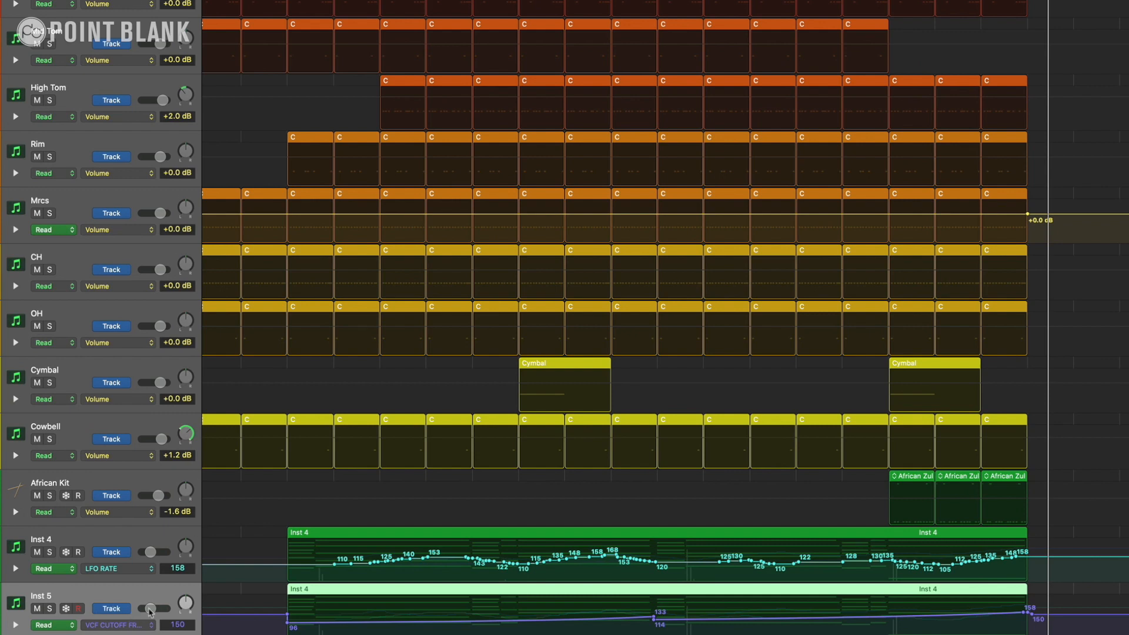
Solo Inst 5 and, during playback, raise the VCF cutoff automation point at the start of its region to 134
key(s)
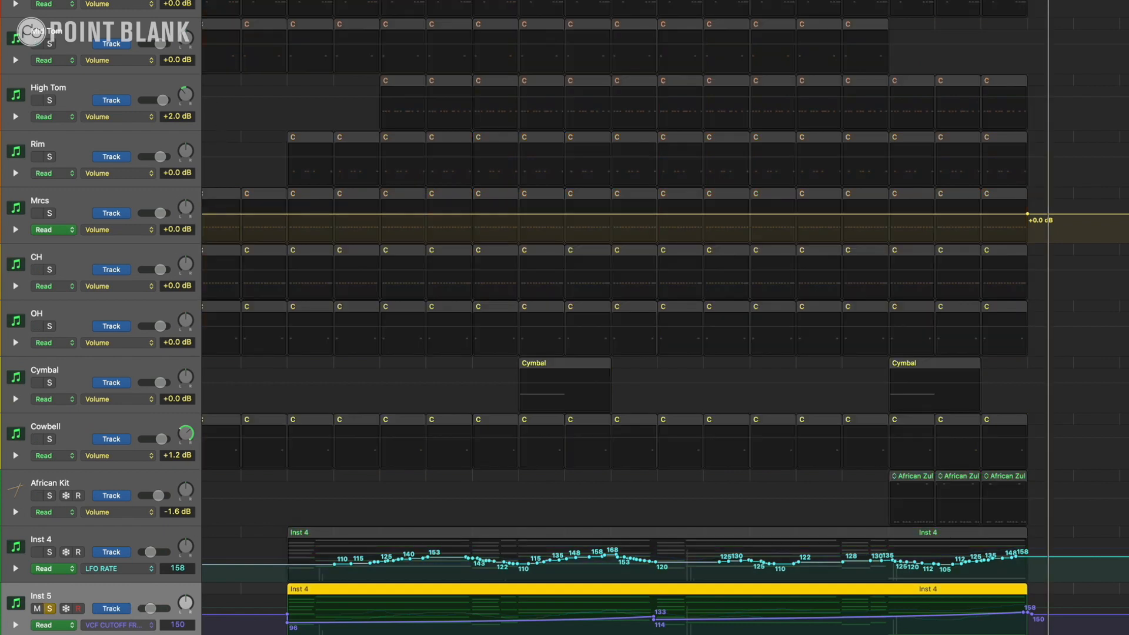
key(space)
key(space)
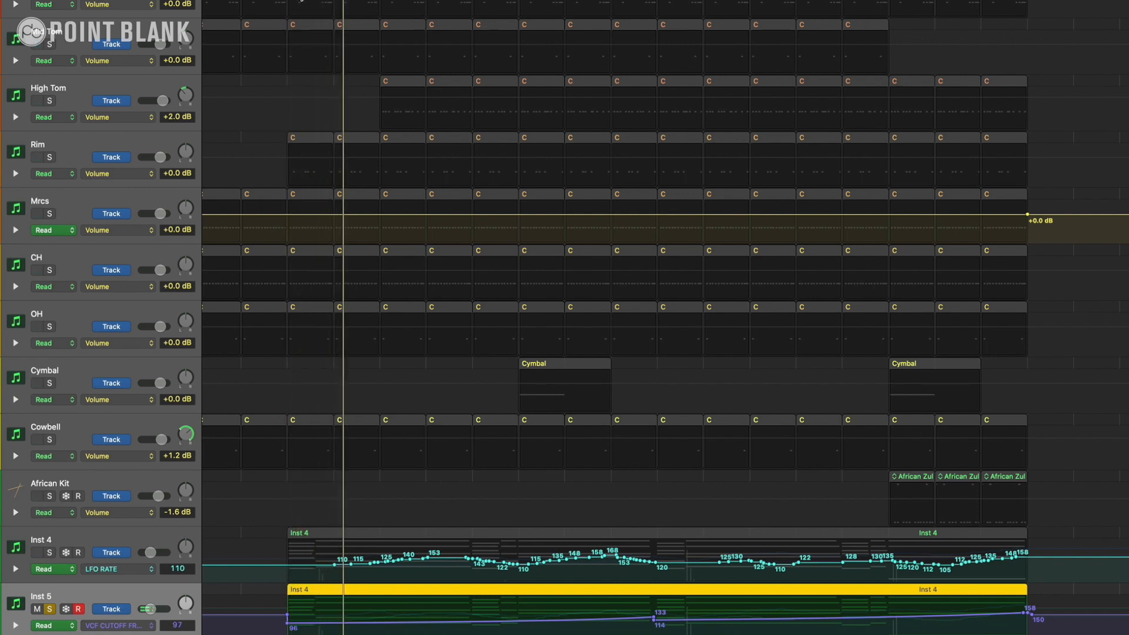
drag(287, 624, 282, 617)
click(283, 616)
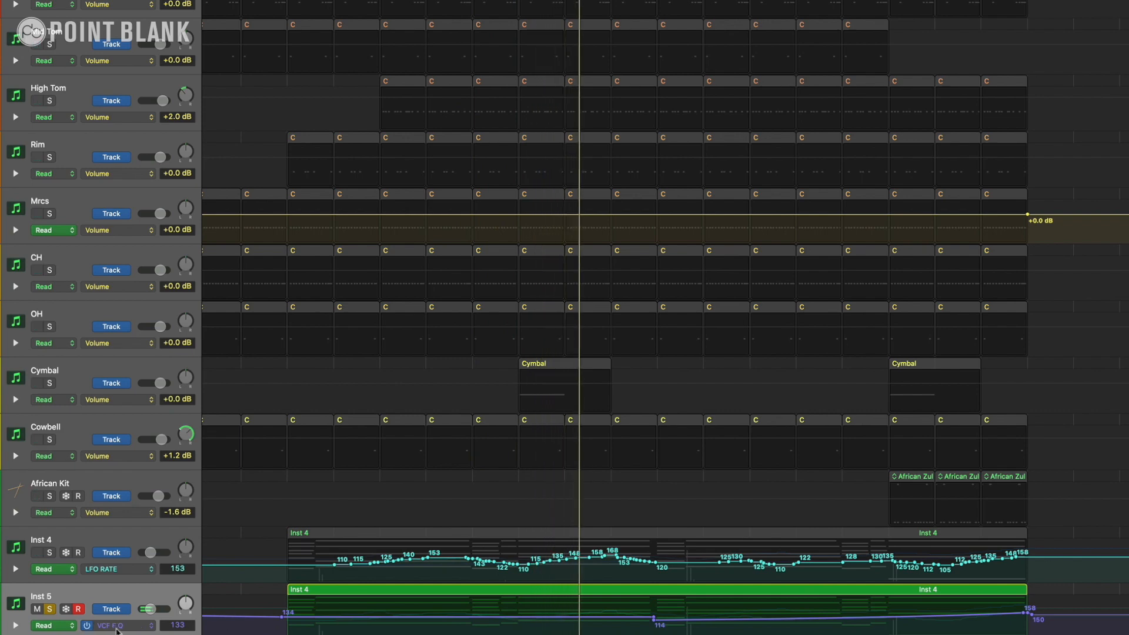
Expand Inst 5's automation lanes and raise its VCF cutoff points to 121 mid-region and about 176 at the region's end
key(super+Down)
key(super+Down)
key(super+Down)
key(super+Down)
key(super+Down)
key(super+Down)
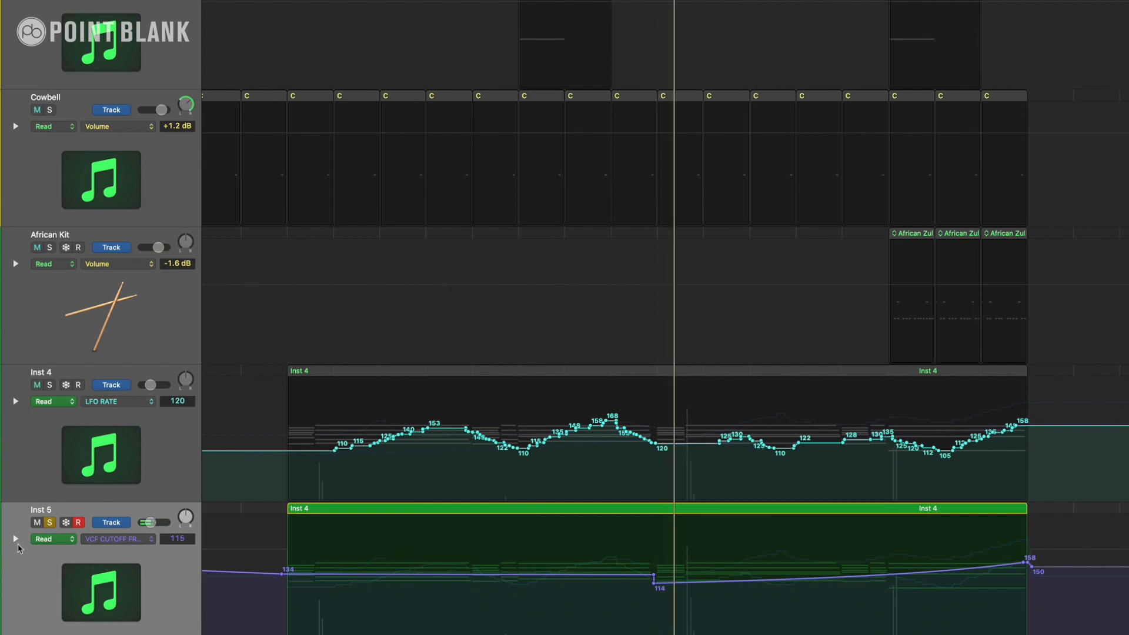
click(16, 537)
scroll(333, 583, down, 5)
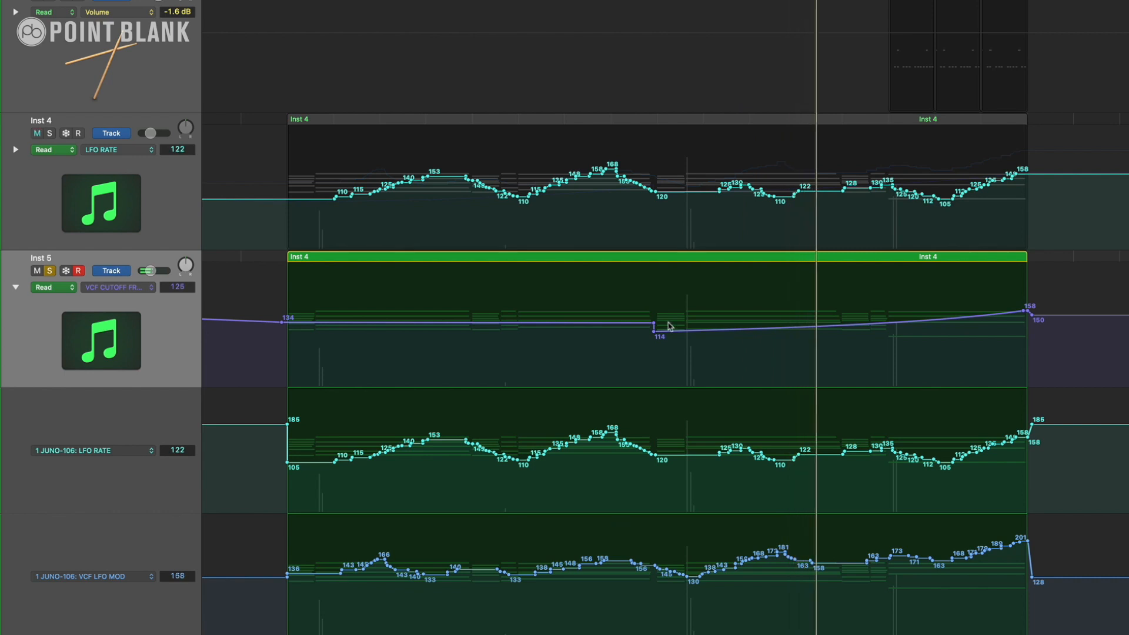
drag(654, 332, 654, 327)
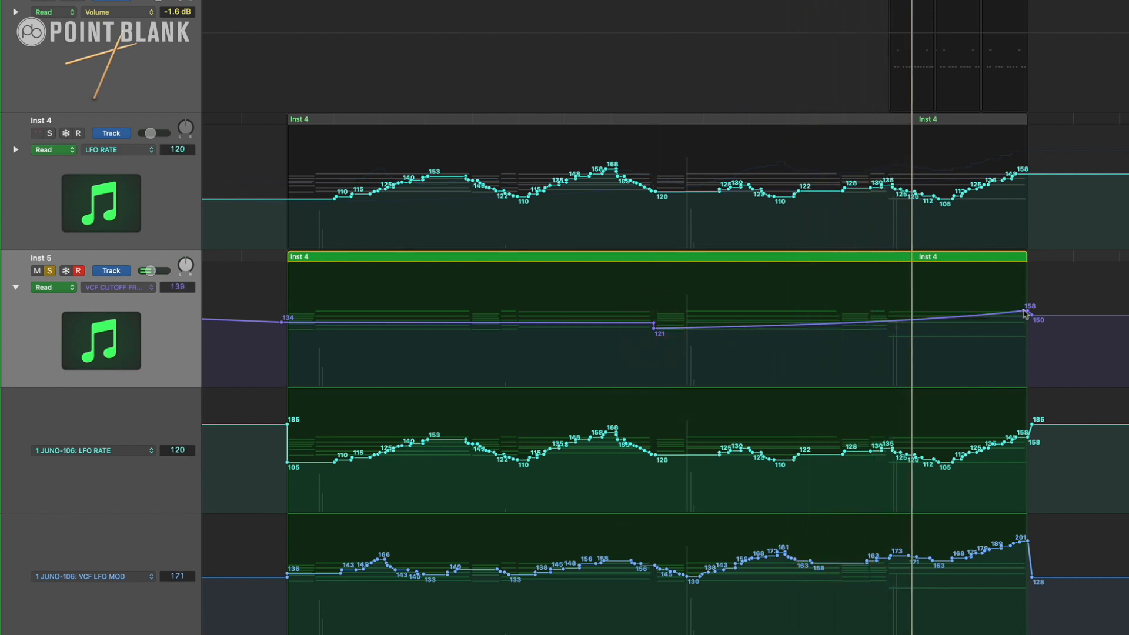
drag(1023, 310, 1024, 303)
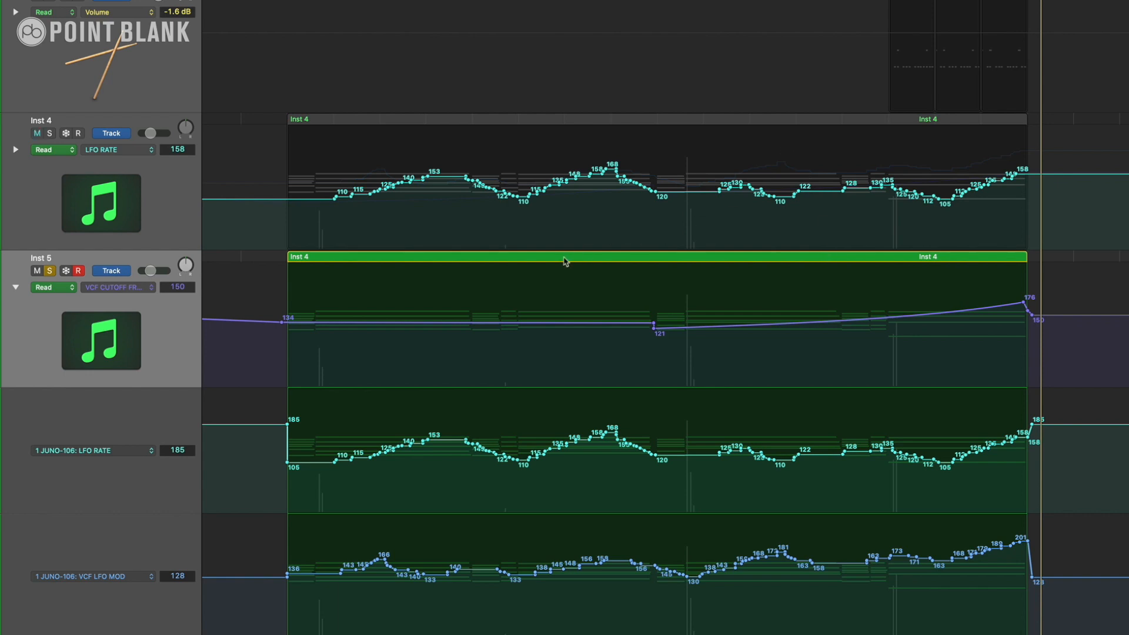
Hide the track automation, unsolo Inst 5 and return the playhead to the start of the song
click(563, 257)
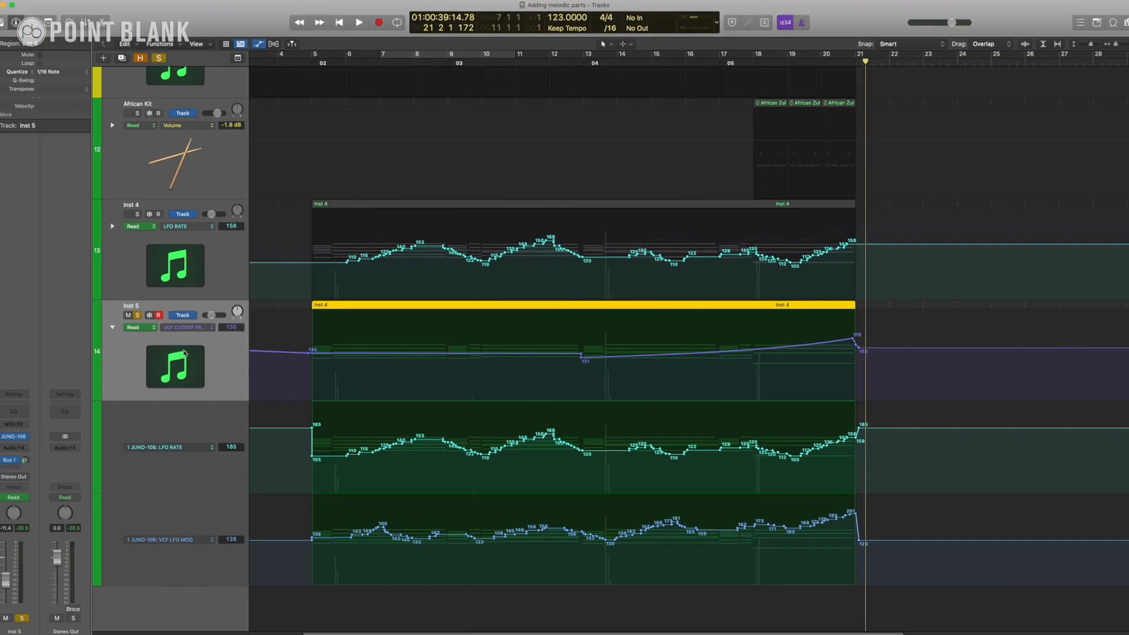
key(a)
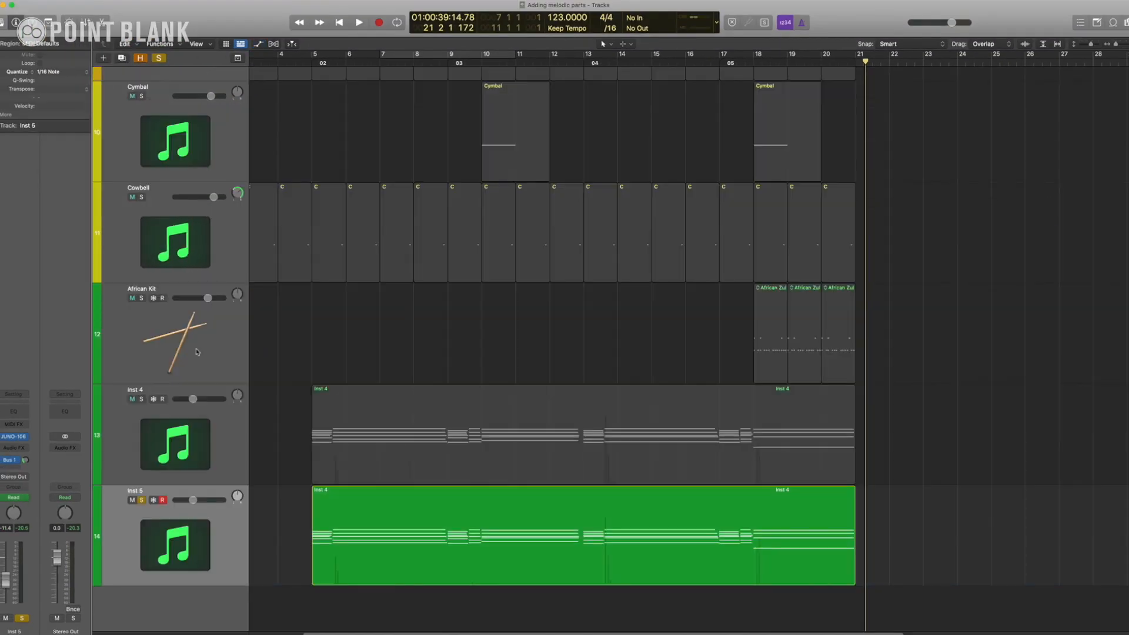
click(141, 500)
key(Return)
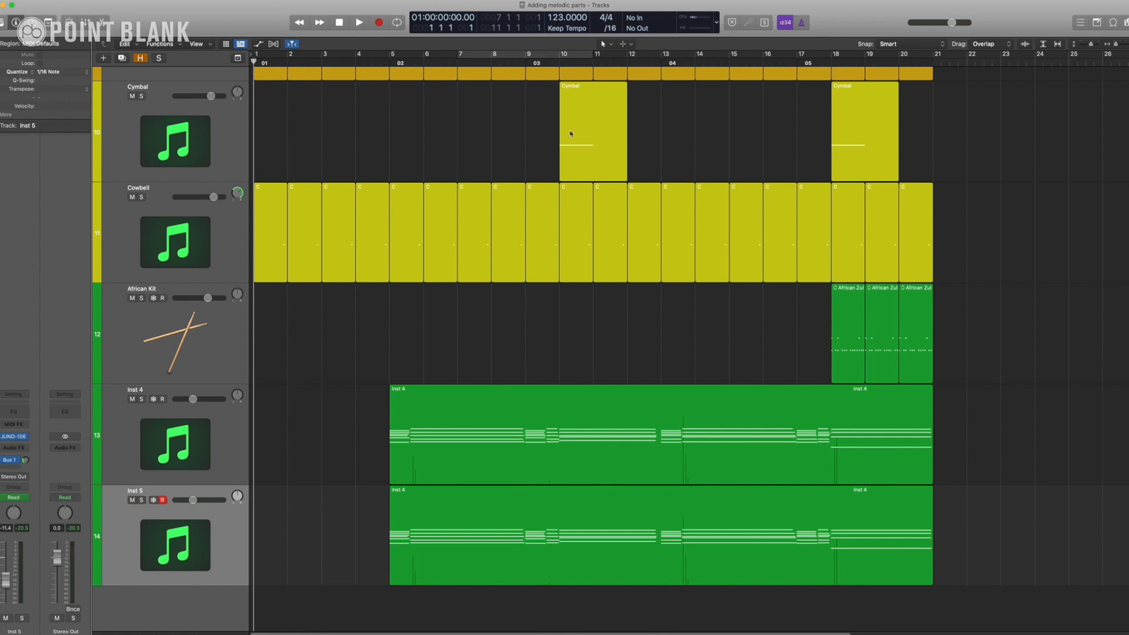
Split the Inst 5 region at bar 9 and copy its first four-bar section to bar 1
click(527, 61)
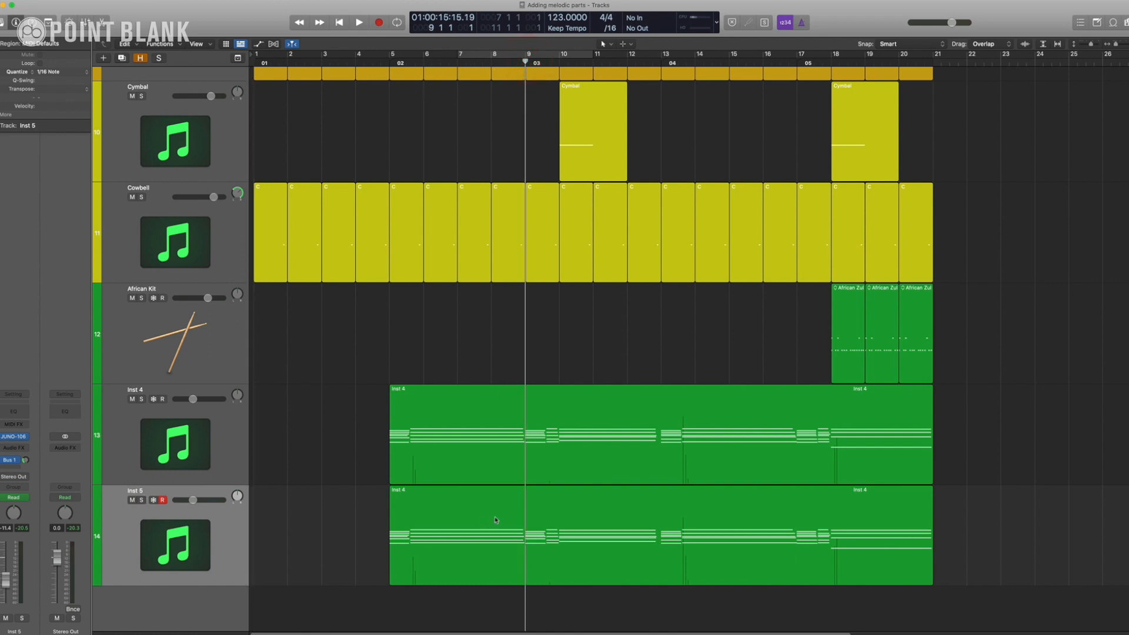
click(524, 511)
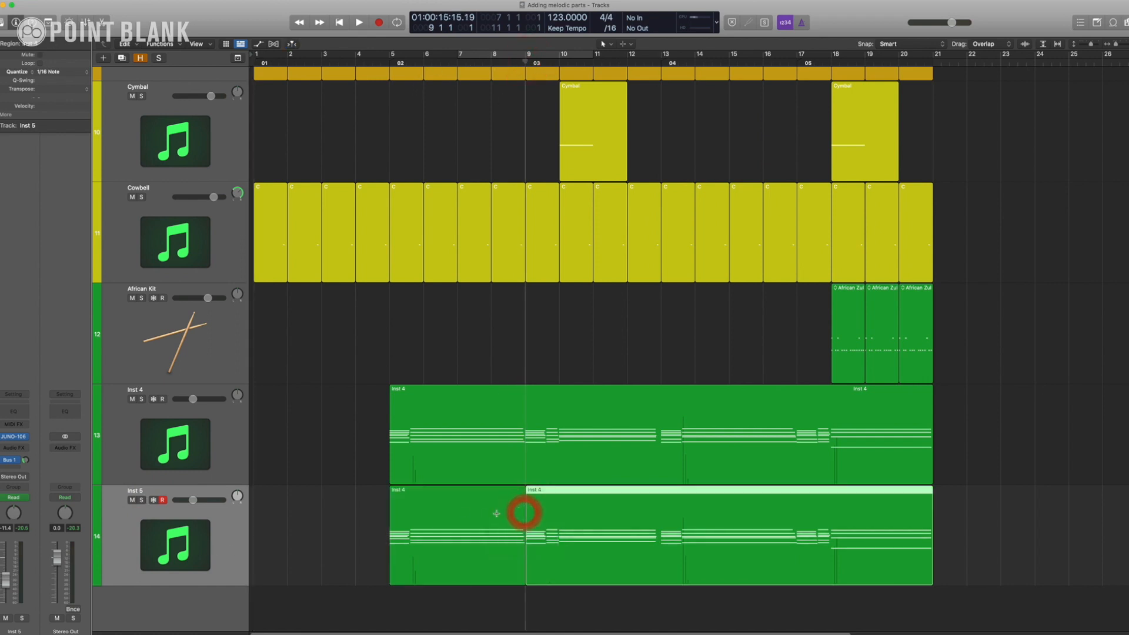
drag(522, 511, 286, 521)
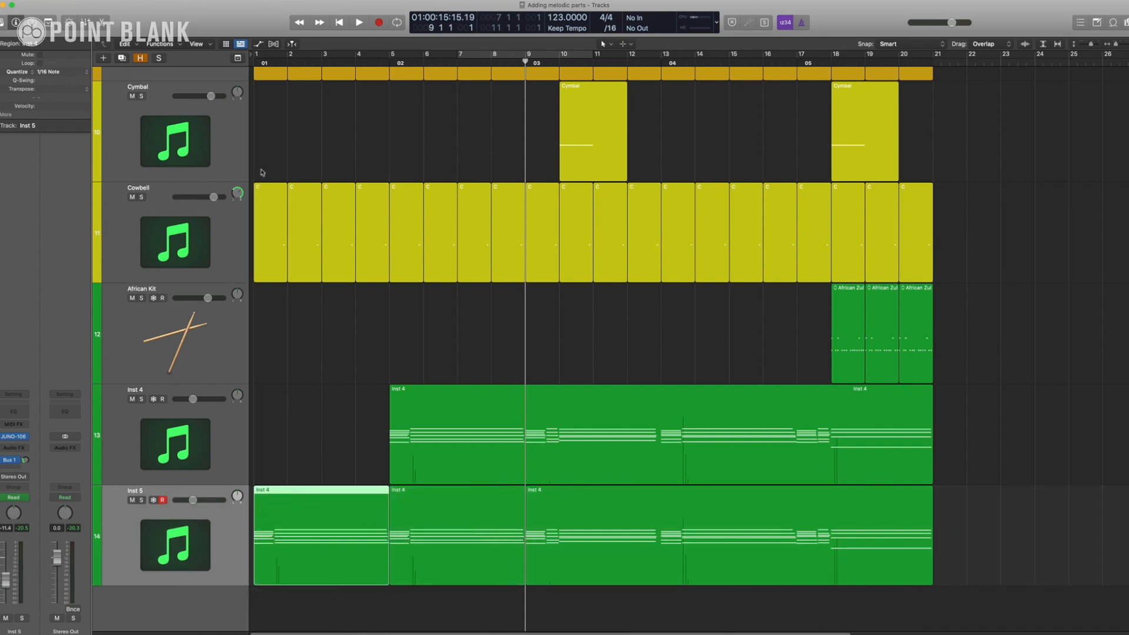
Shrink the track heights to view the whole arrangement and play it from bar 1
click(254, 63)
key(super+Up)
key(super+Up)
key(super+Up)
key(super+Up)
key(super+Up)
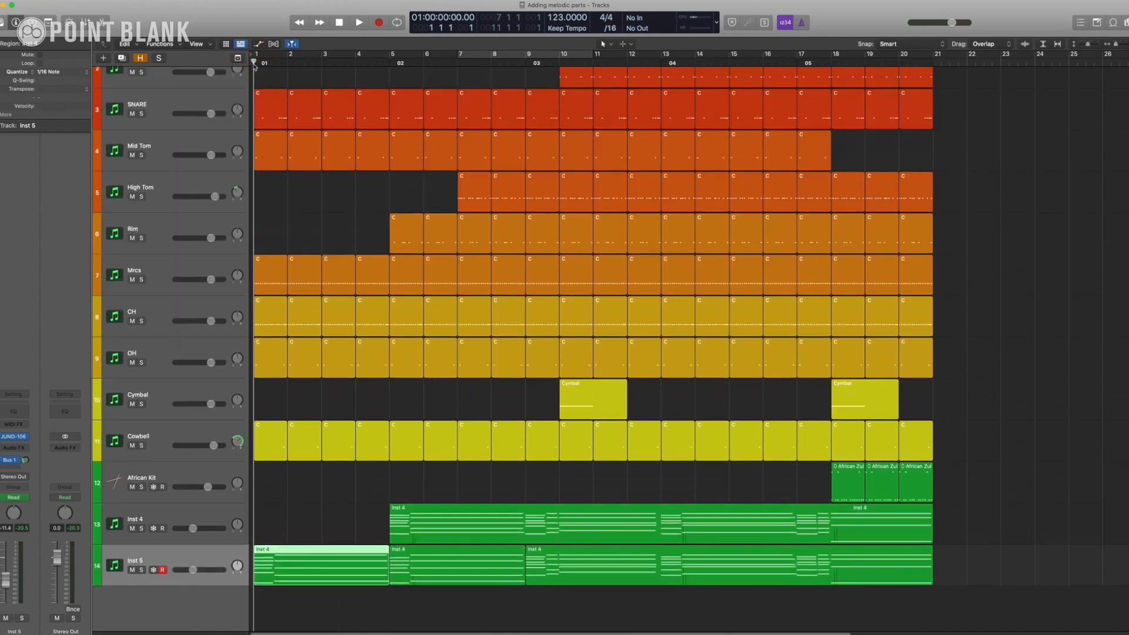
key(space)
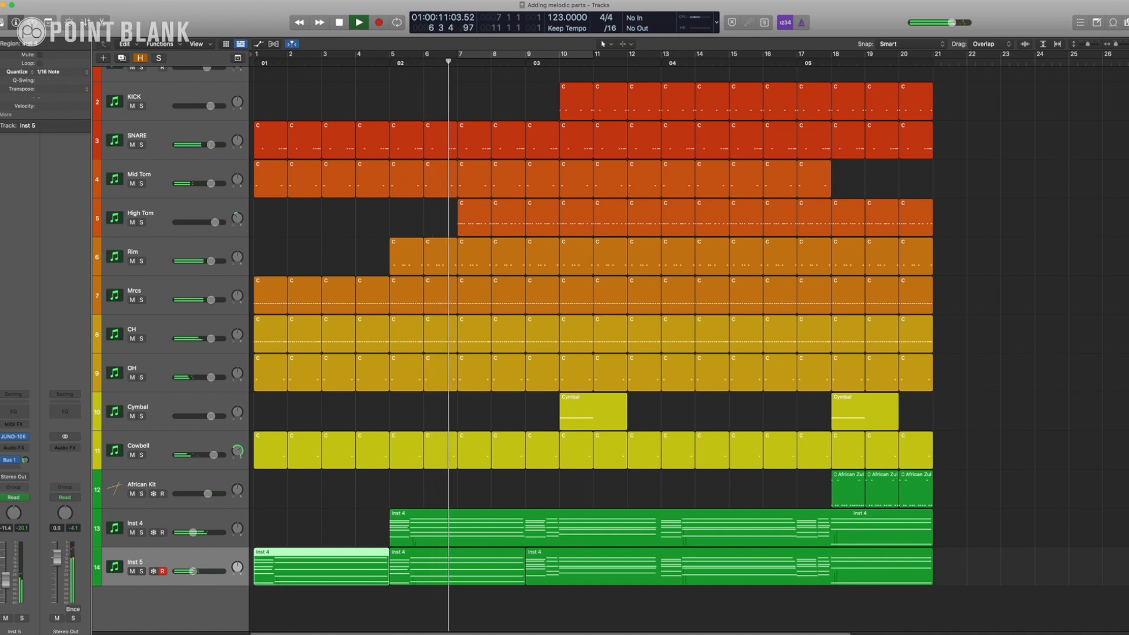
Raise the Inst 5 track volume to -5.4 dB and disarm the track for recording
drag(193, 571, 207, 571)
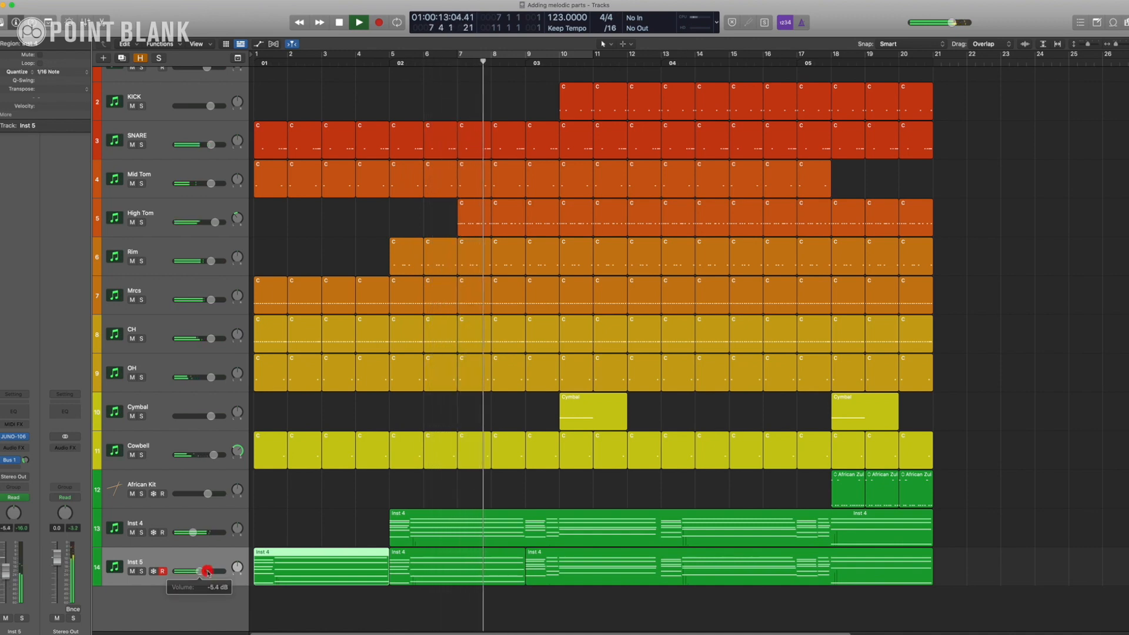
click(164, 573)
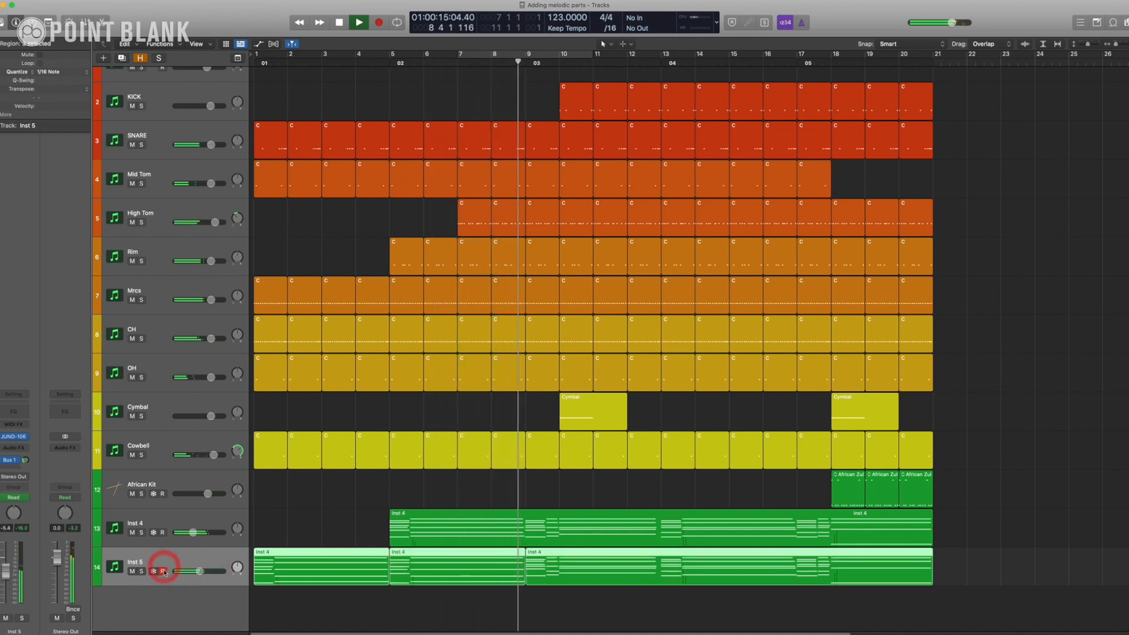
click(164, 572)
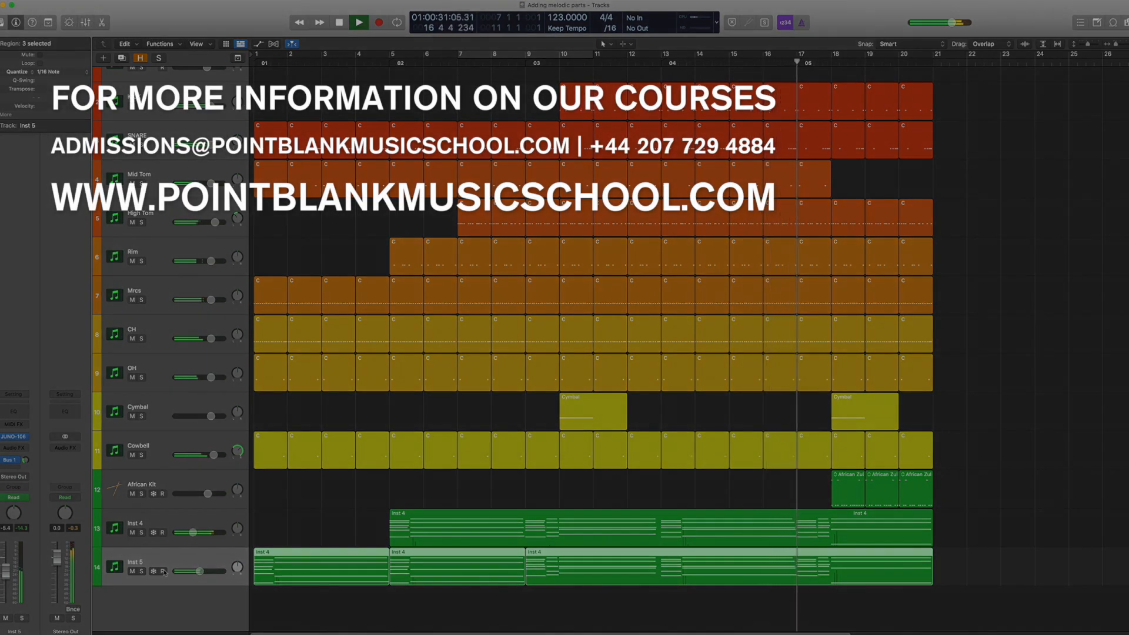
Lower the Inst 4 track volume to about -12.6 dB during playback
click(193, 532)
drag(192, 532, 191, 532)
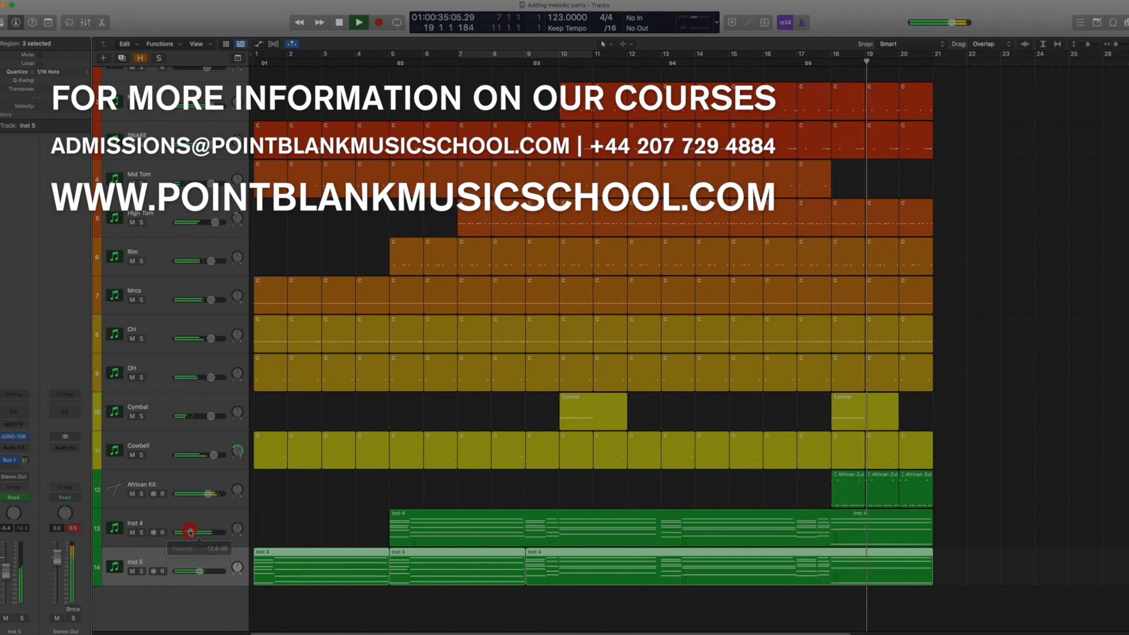